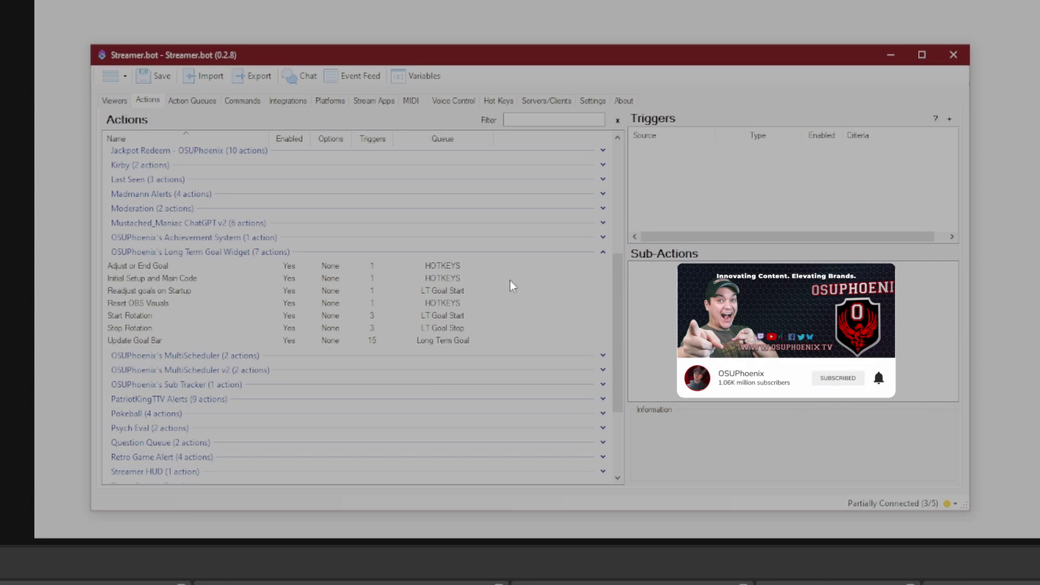
Run the test trigger of the Initial Setup and Main Code action to bring up the Goal Widget Settings form
left_click(116, 278)
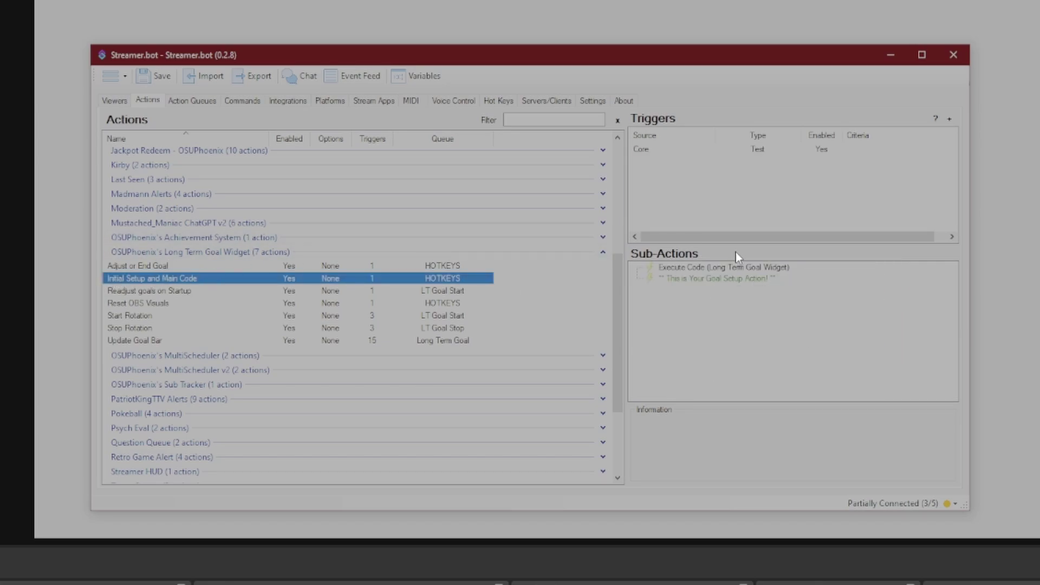
right_click(761, 147)
key("Escape")
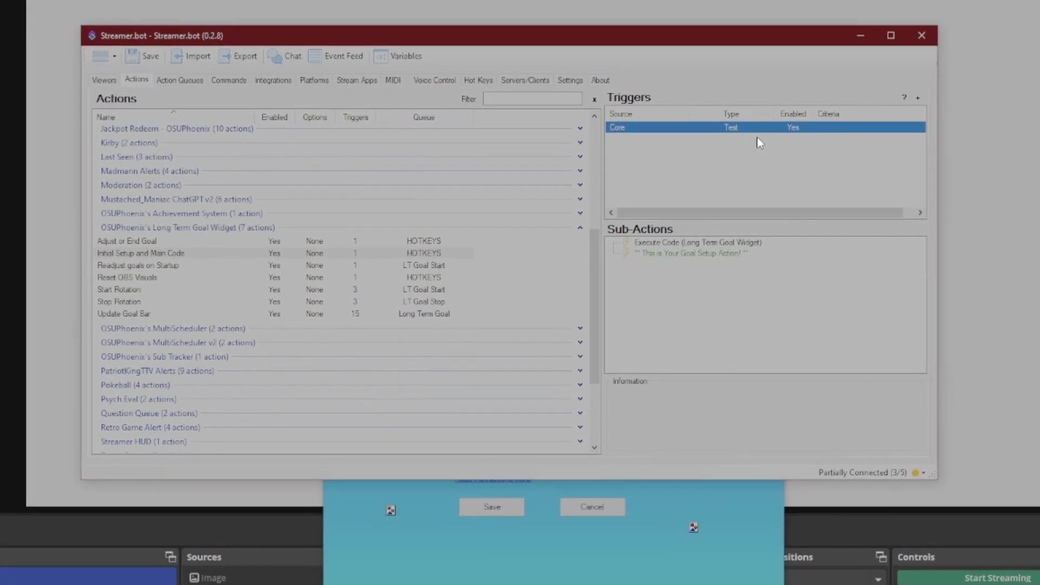
left_click(631, 577)
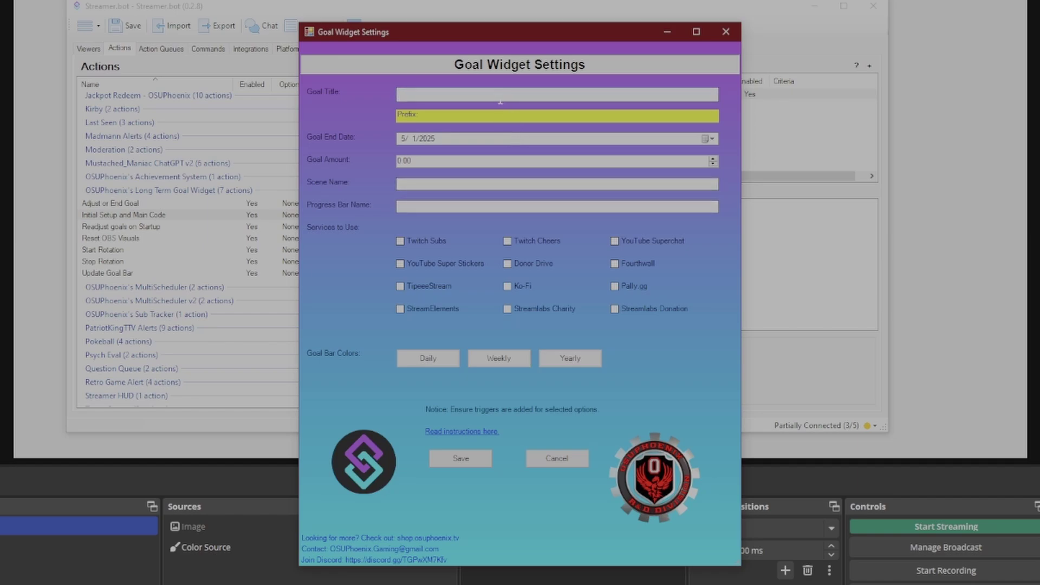
Title the goal Subathon and set its end date to 6/1/2025
type("Subathon")
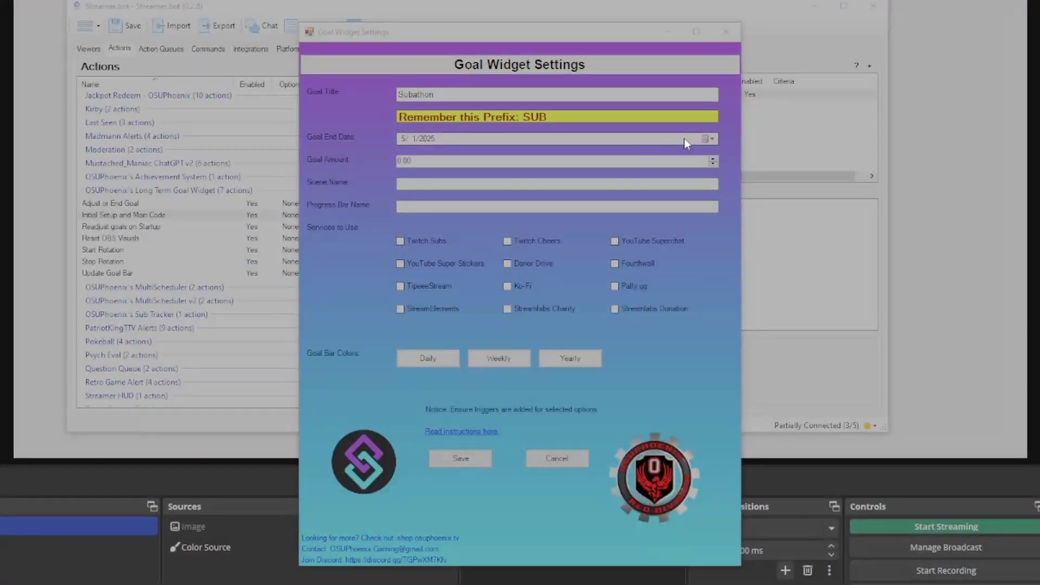
left_click(707, 138)
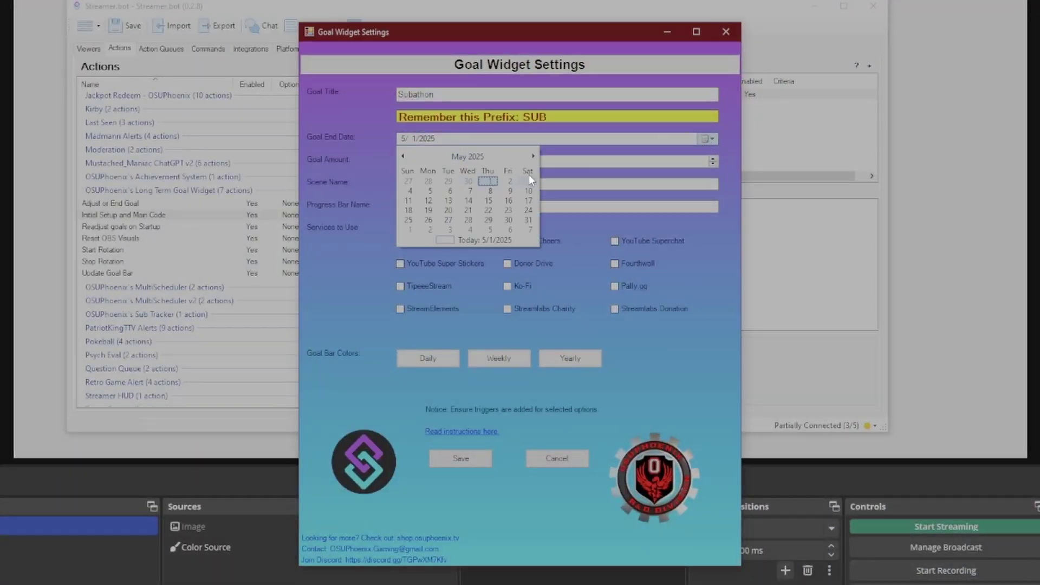
left_click(532, 157)
left_click(408, 190)
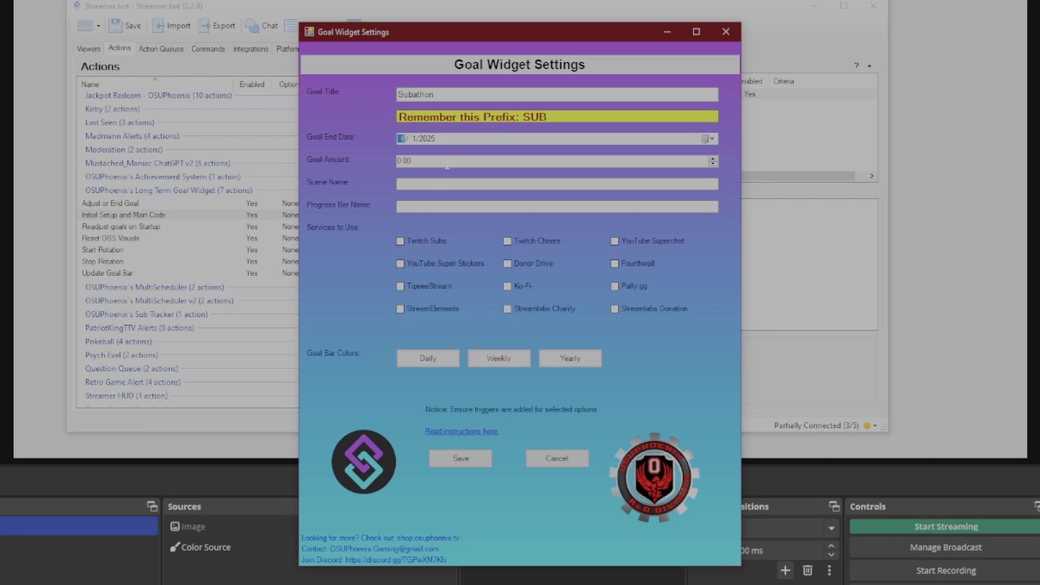
Fill in goal amount 200.00, scene name Subathon Goal and progress bar name Subathon Progress, with Twitch Subs as the service
left_click(397, 160)
type("20")
type("Subathon ")
type("Goal")
left_click(398, 206)
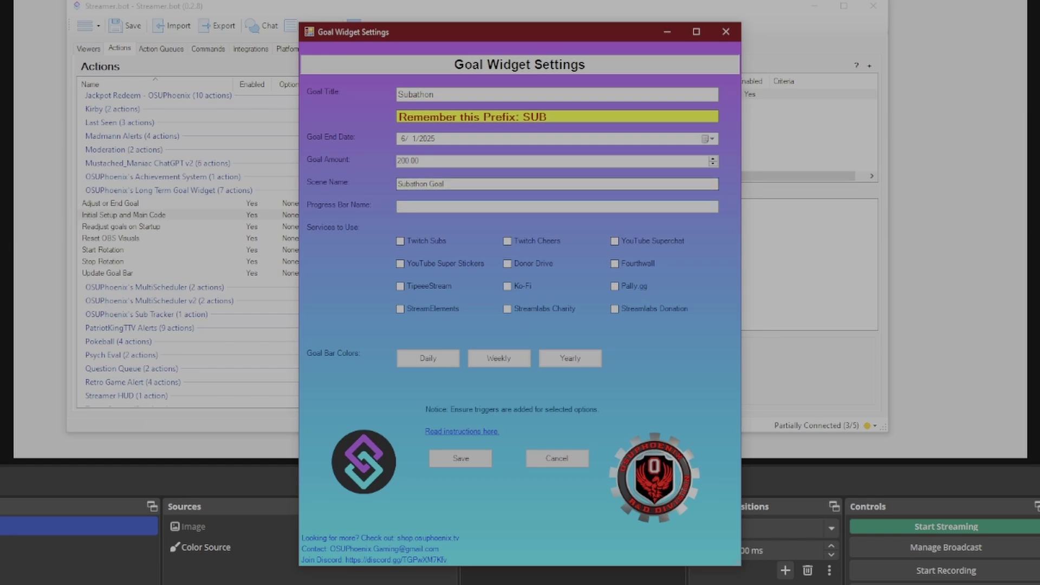
type("Subathon Progress")
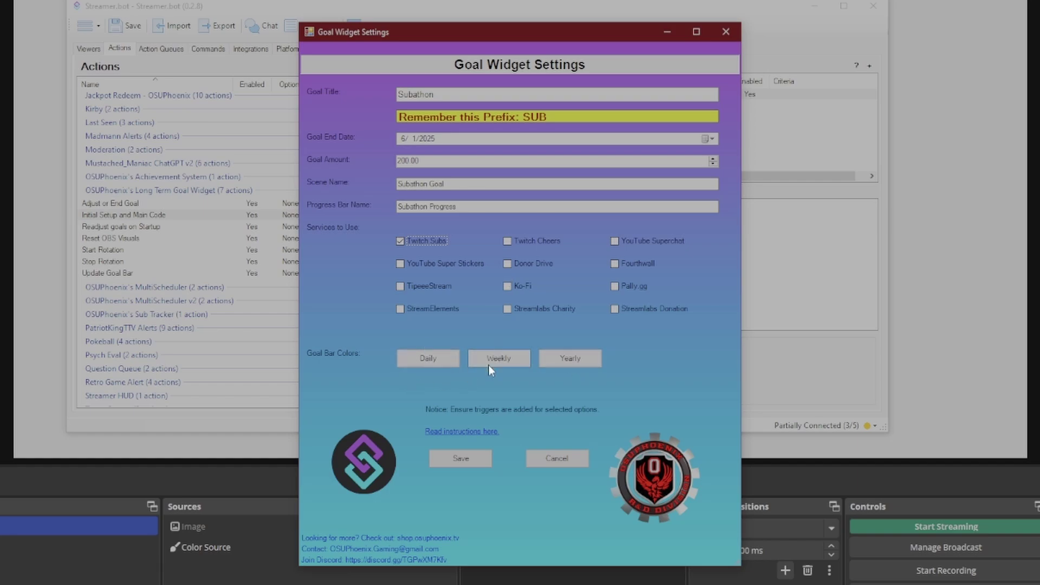
Set the Daily goal bar color to lime green from the basic colors
left_click(423, 363)
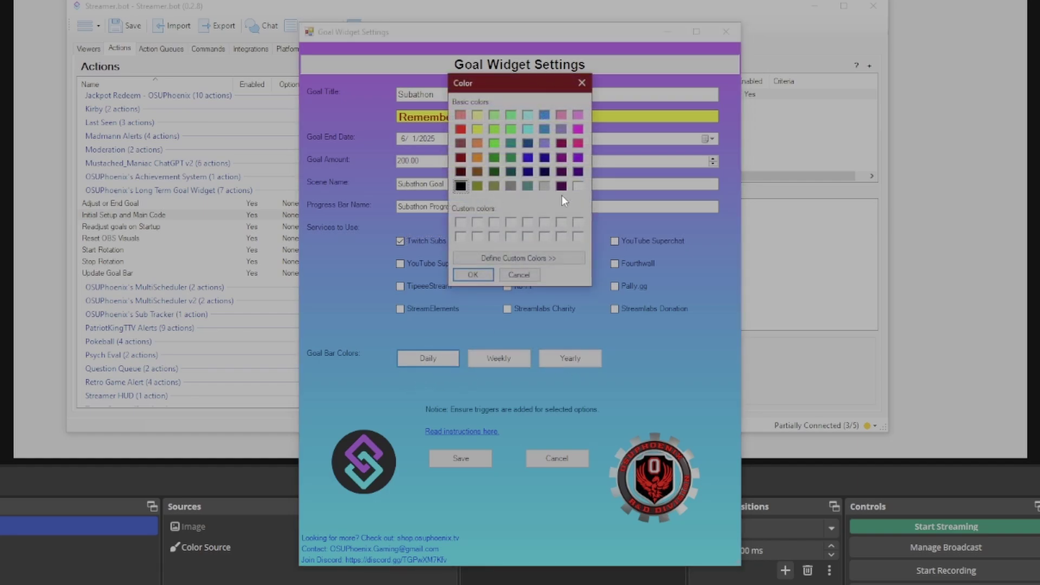
left_click(526, 258)
left_click(691, 129)
left_click_drag(719, 172, 721, 141)
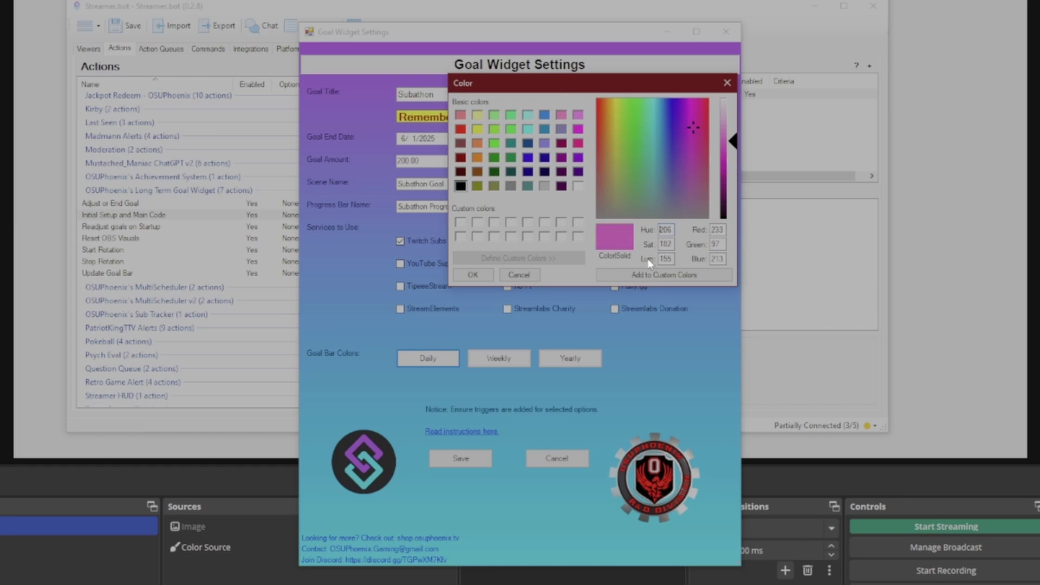
left_click(494, 130)
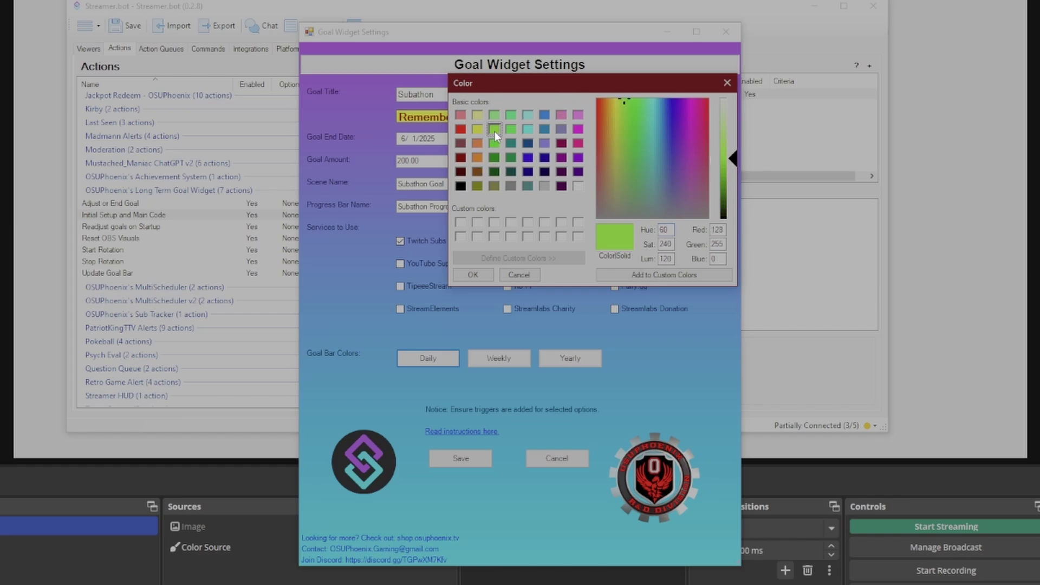
left_click(477, 273)
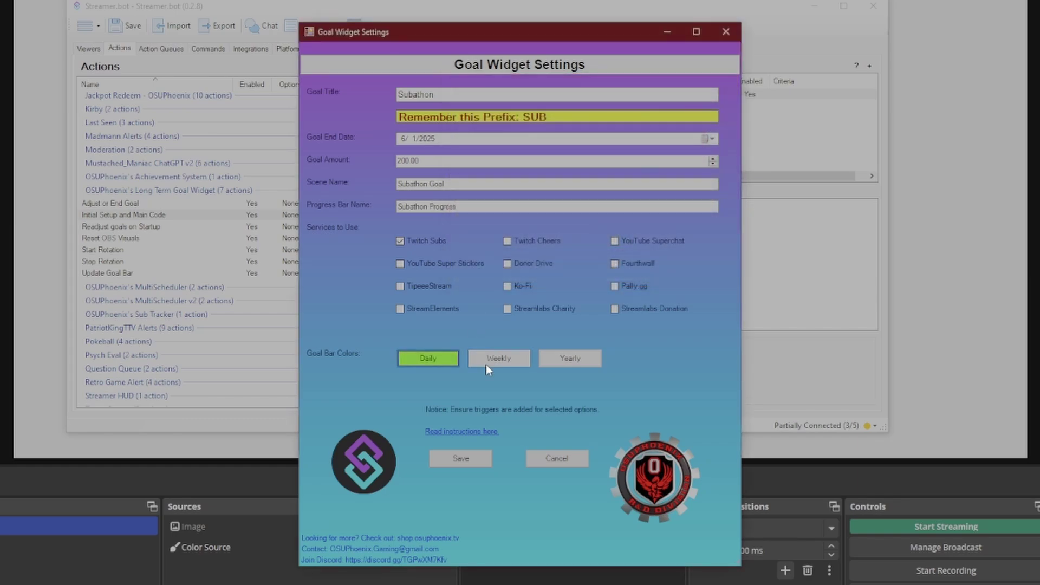
Set the Weekly goal bar color to yellow and the Yearly goal bar color to red
left_click(488, 360)
left_click(490, 276)
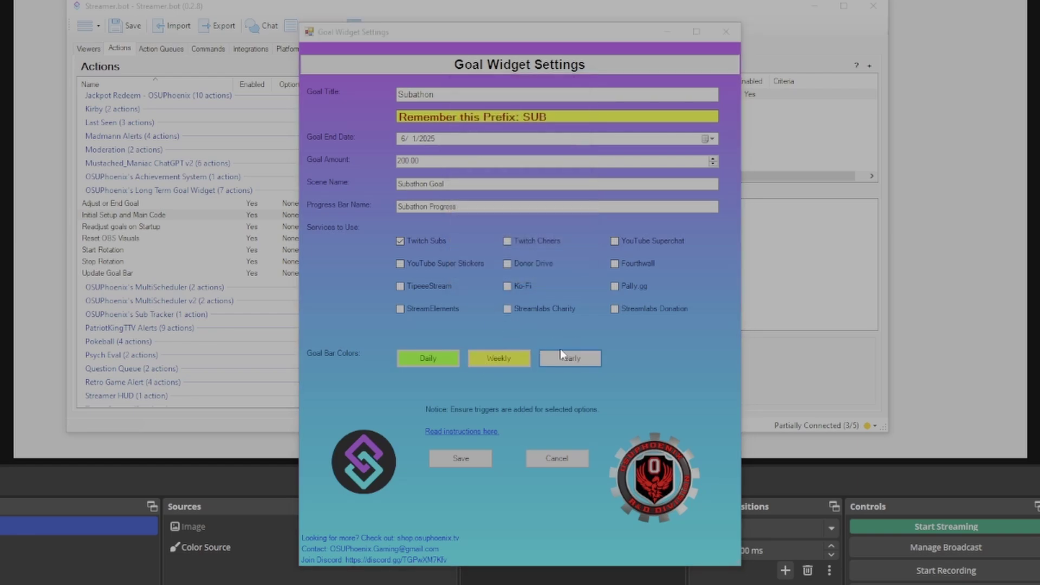
left_click(568, 359)
left_click(460, 129)
left_click(462, 277)
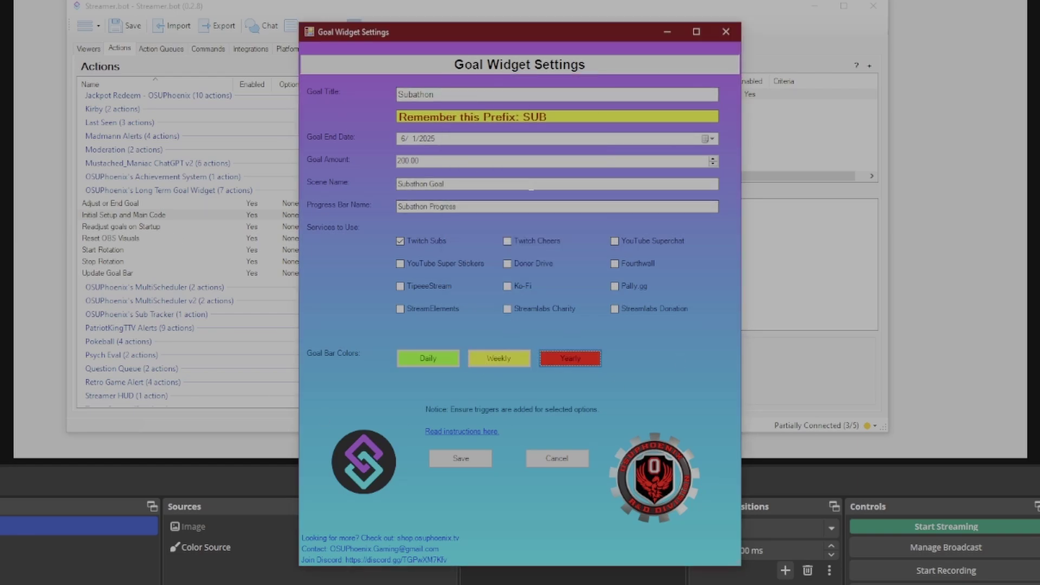
Save the goal widget settings and open the Subathon Goal scene in OBS
left_click_drag(565, 21, 284, 54)
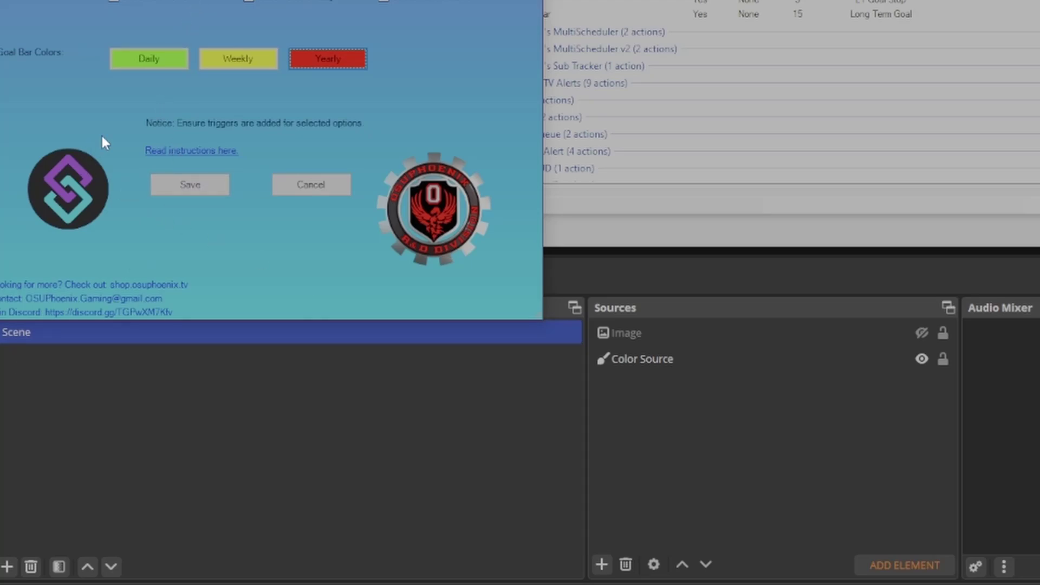
left_click(175, 193)
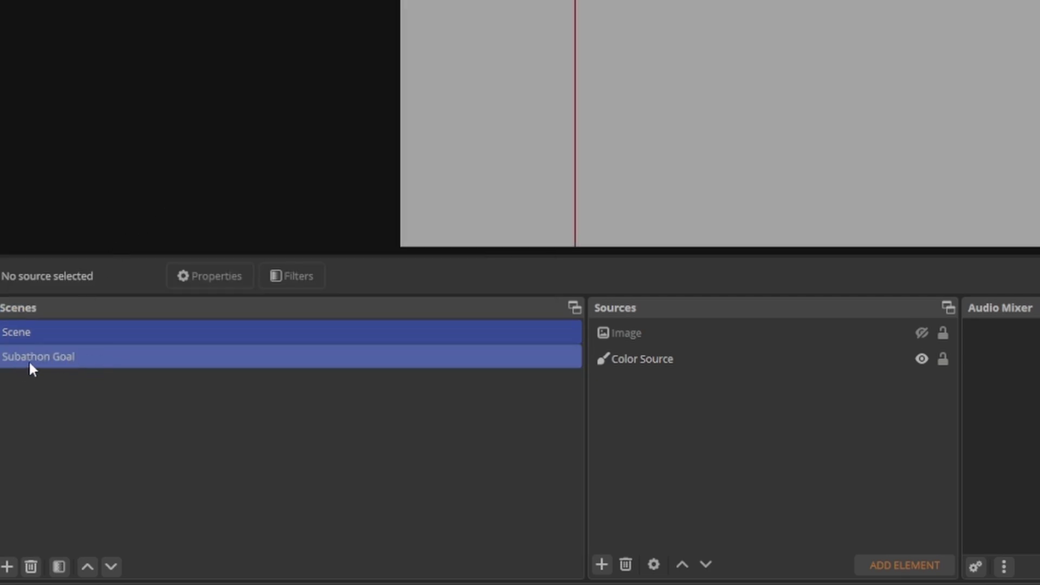
left_click(28, 359)
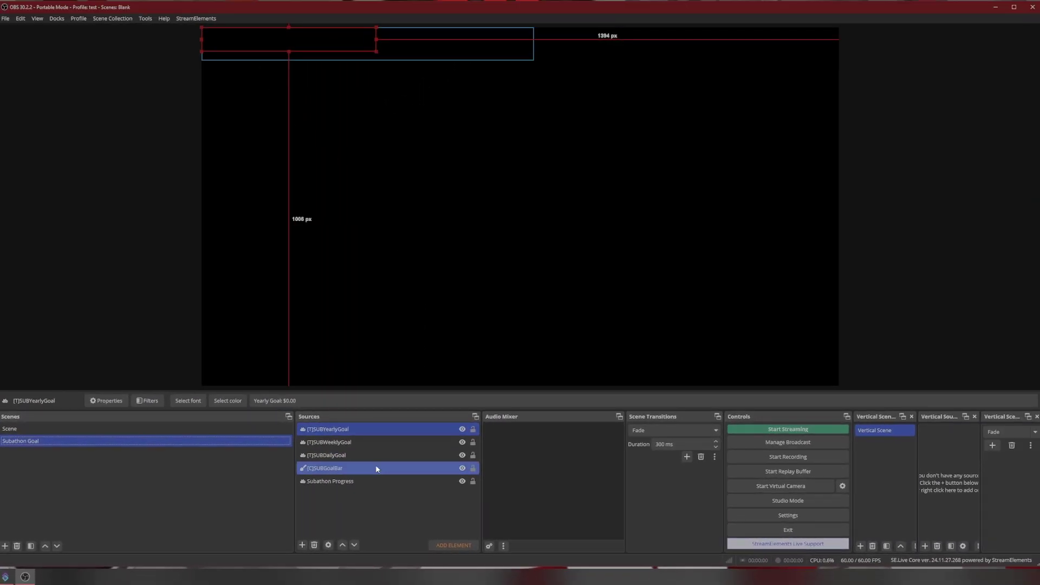
Add the existing Color Source to the Subathon Goal scene and place it beneath all other sources
left_click(302, 545)
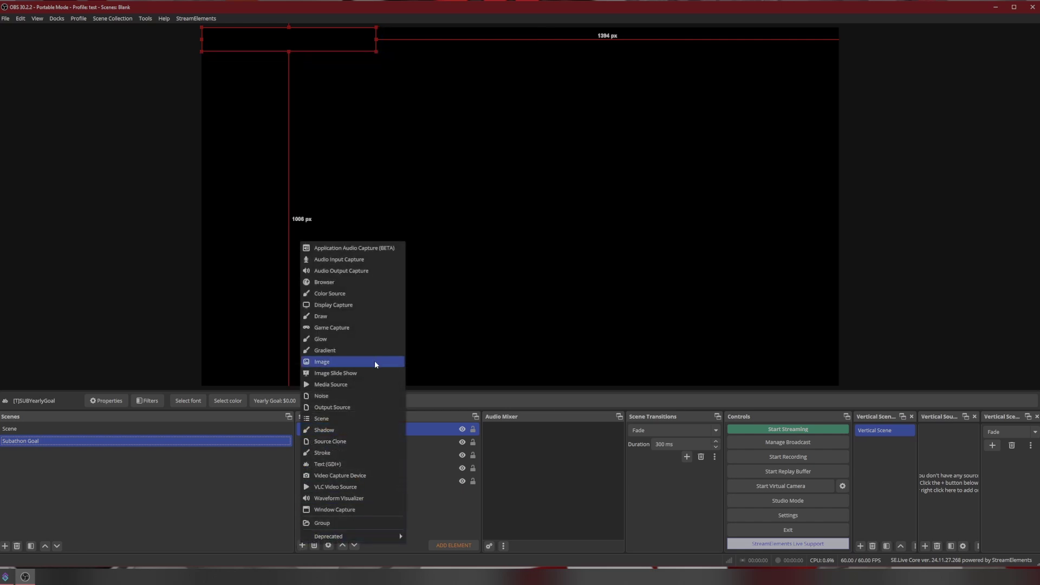
left_click(333, 292)
left_click(470, 286)
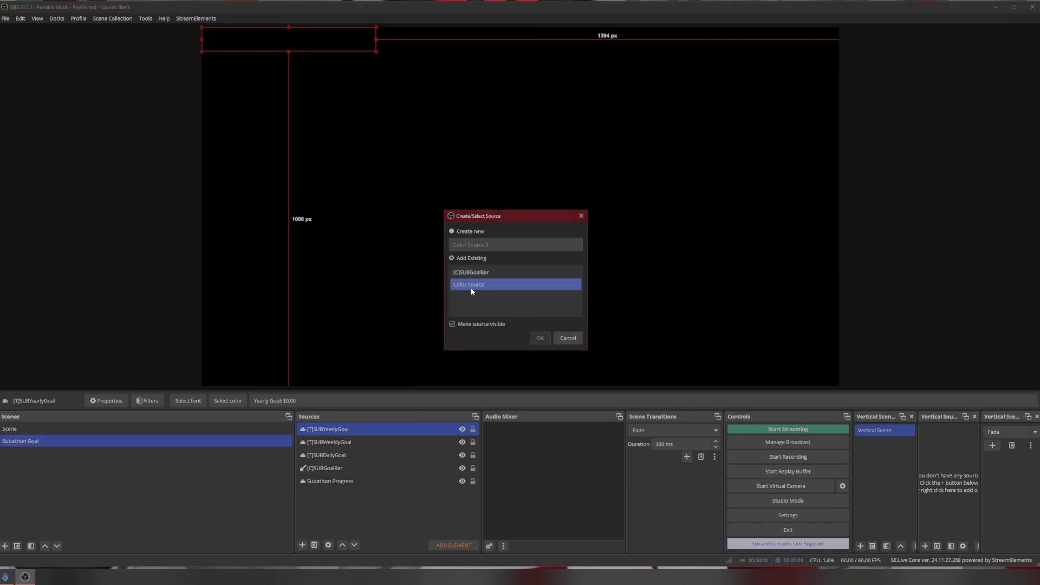
left_click(540, 338)
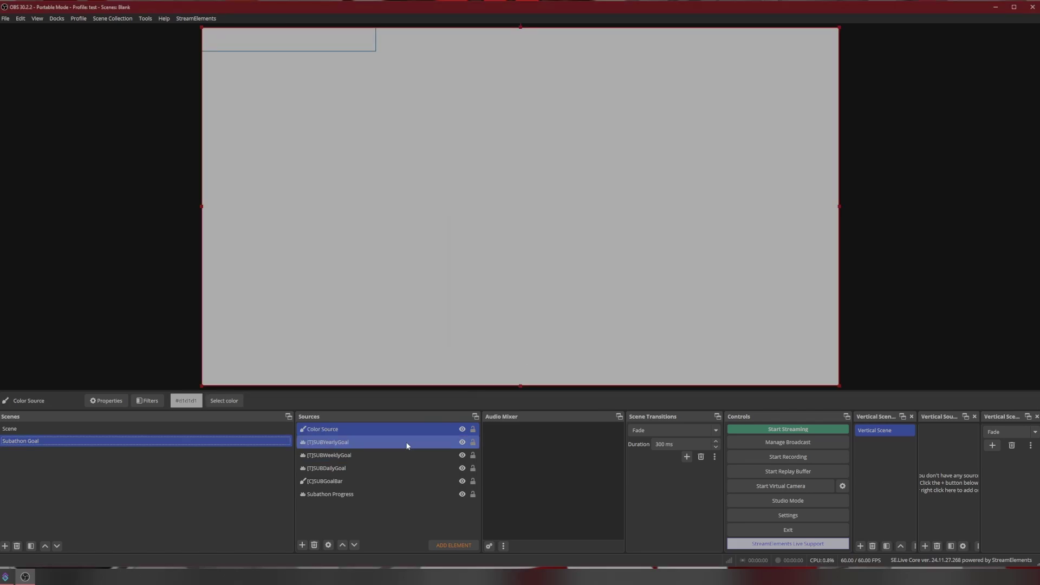
left_click_drag(371, 429, 378, 503)
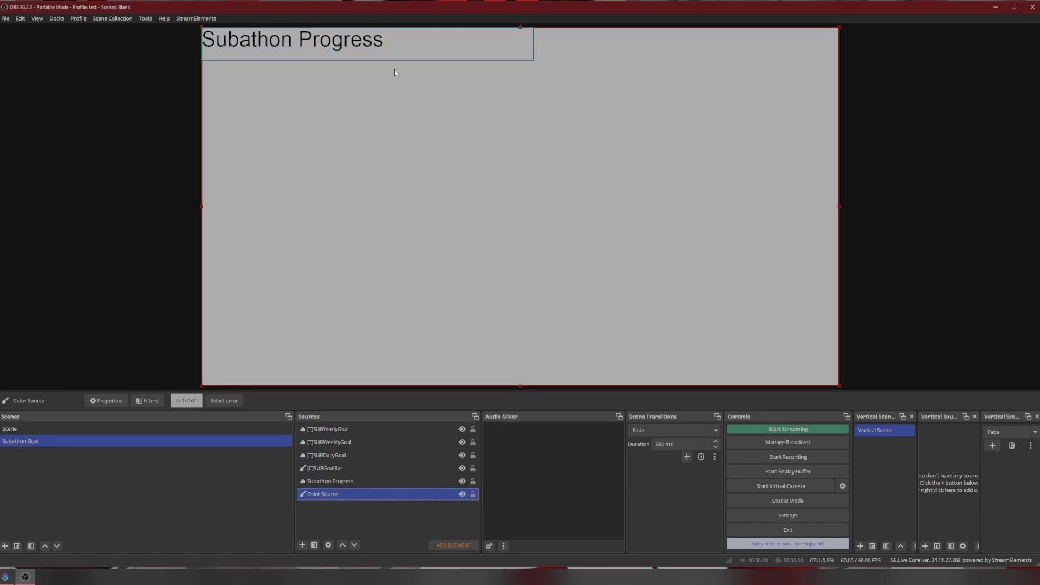
Move the [C]SUBGoalBar source down so it sits directly below the Subathon Progress text in the preview
left_click(381, 481, "ctrl")
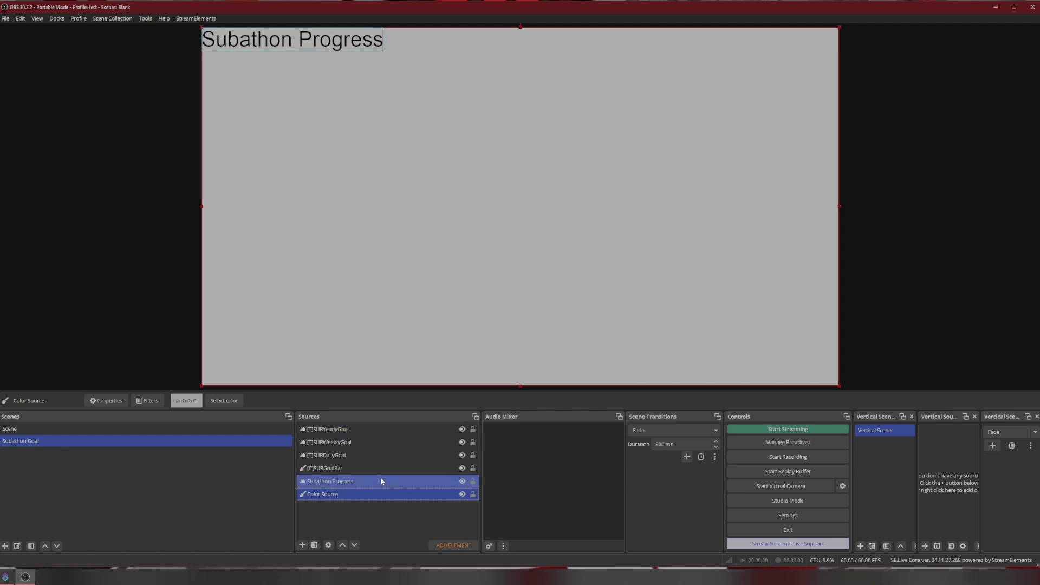
left_click(327, 468)
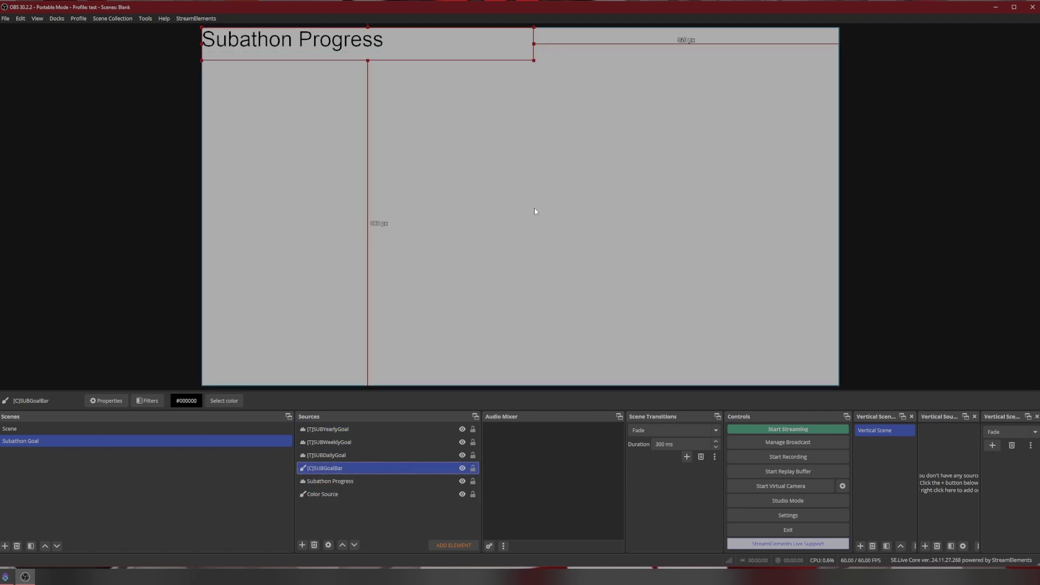
left_click_drag(493, 49, 490, 78)
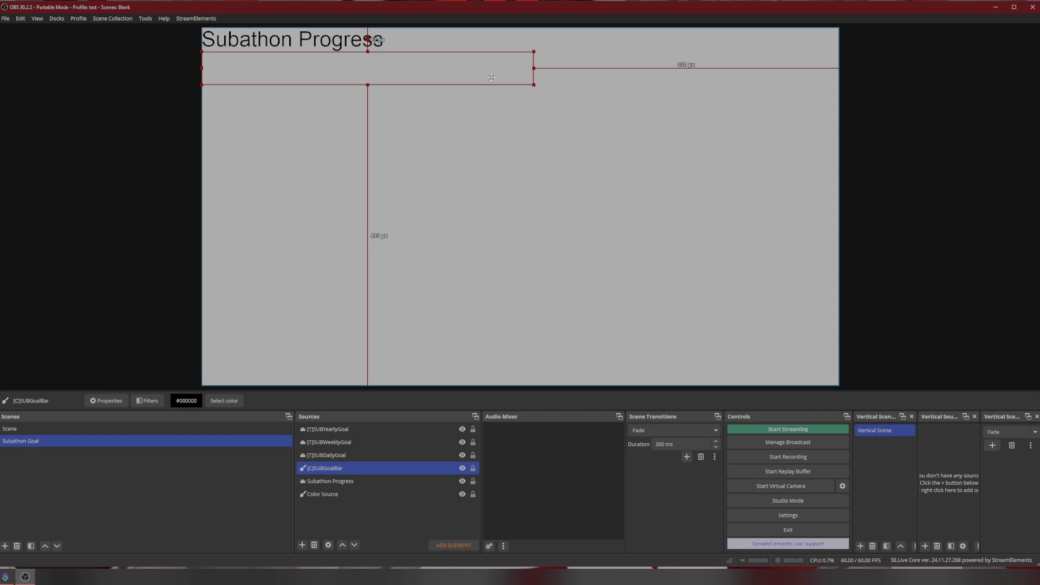
Move the [T]SUBDailyGoal text directly below the Subathon Progress text and copy its transform
left_click(340, 432, "ctrl")
left_click(326, 455)
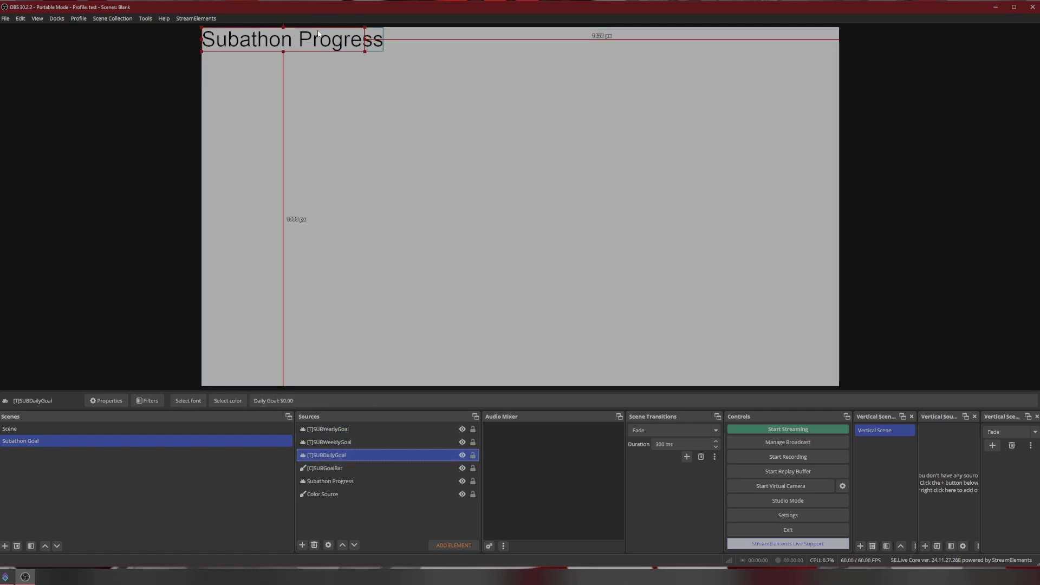
left_click_drag(319, 33, 318, 58)
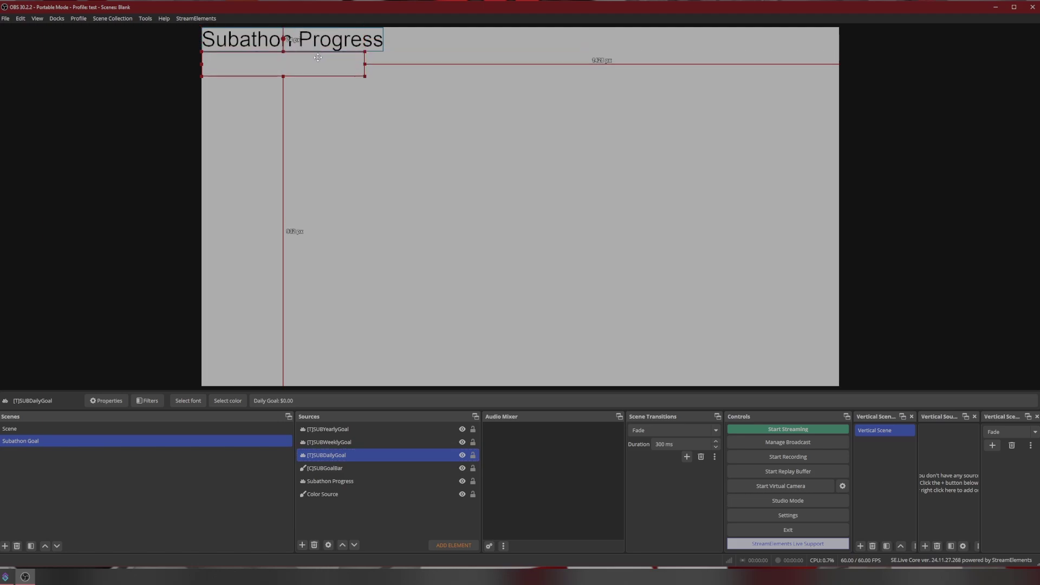
right_click(317, 459)
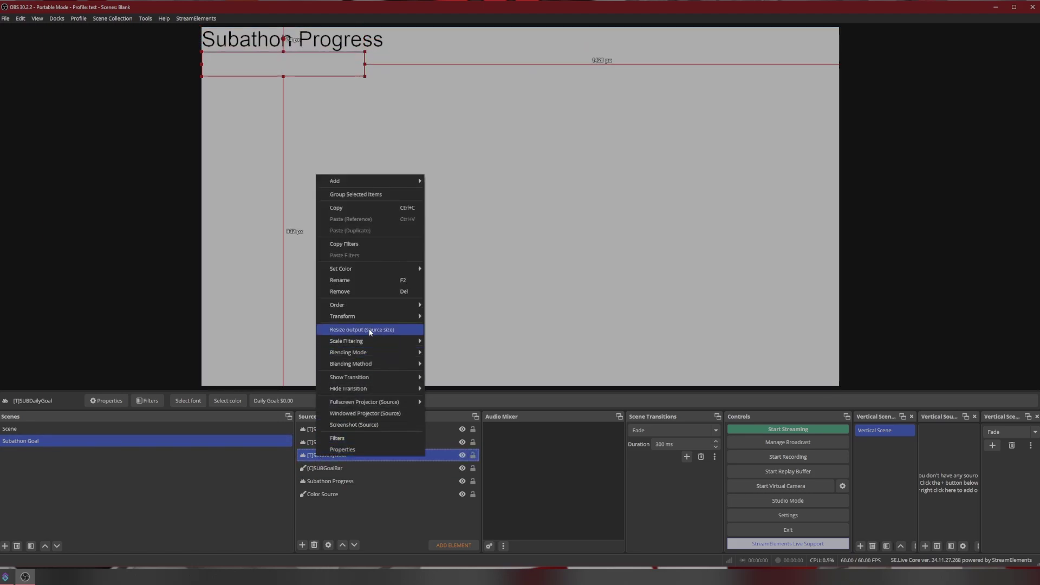
mouse_move(368, 316)
left_click(469, 328)
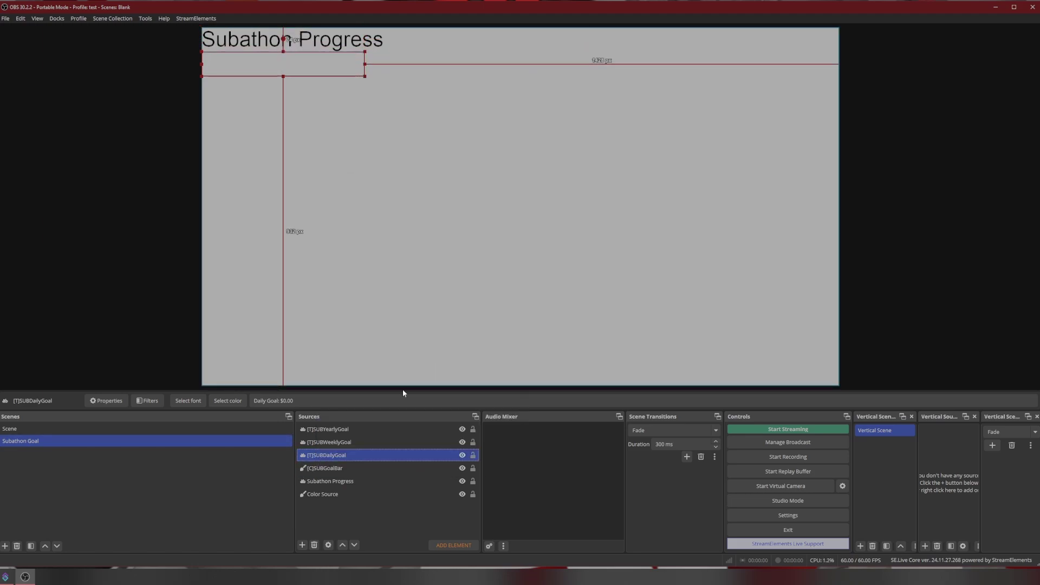
Paste the copied transform onto the [T]SUBWeeklyGoal and [T]SUBYearlyGoal texts
left_click(332, 443)
right_click(333, 443)
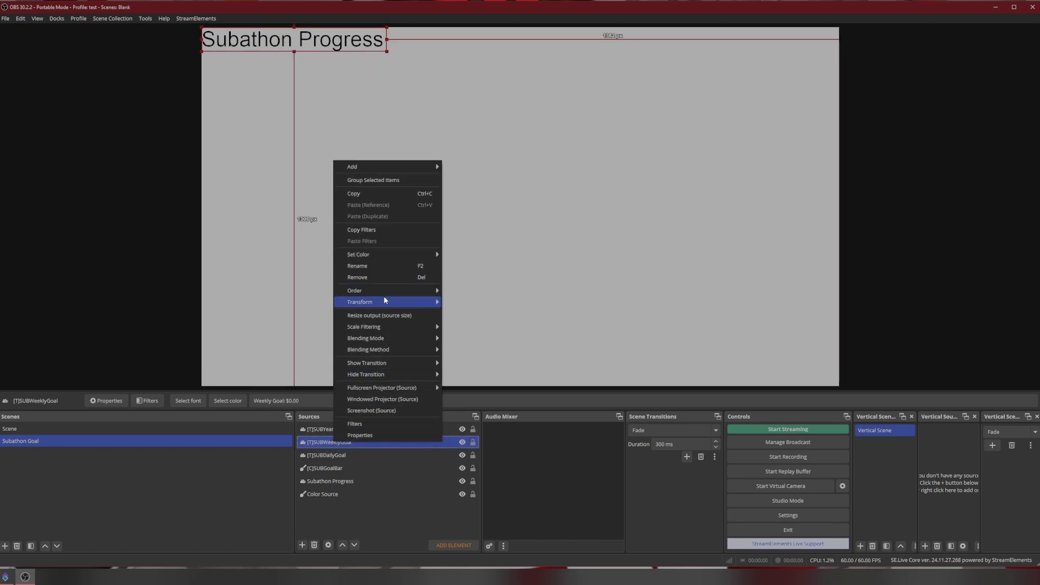
mouse_move(384, 299)
left_click(466, 328)
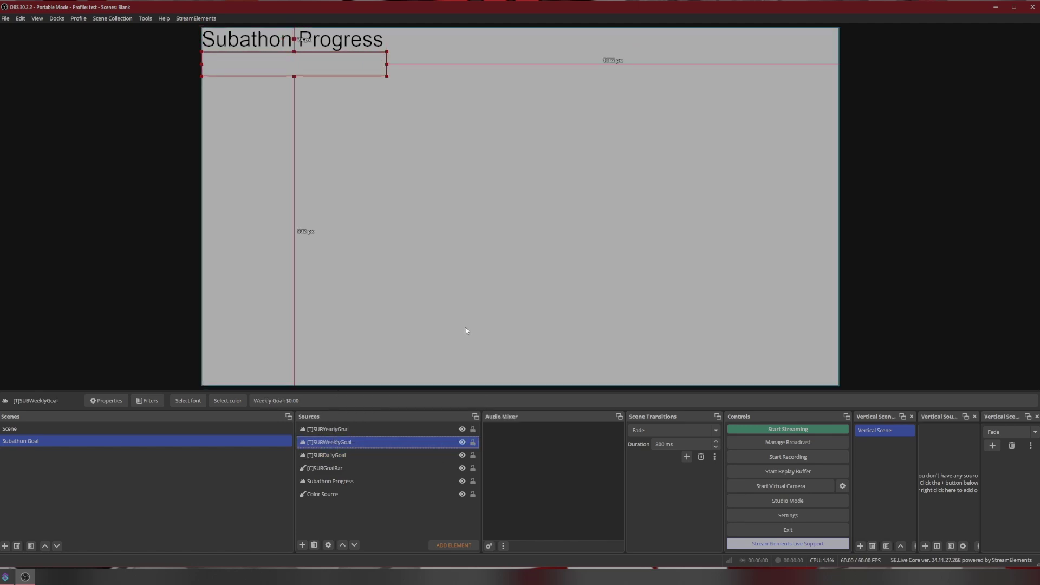
left_click(332, 425)
right_click(333, 425)
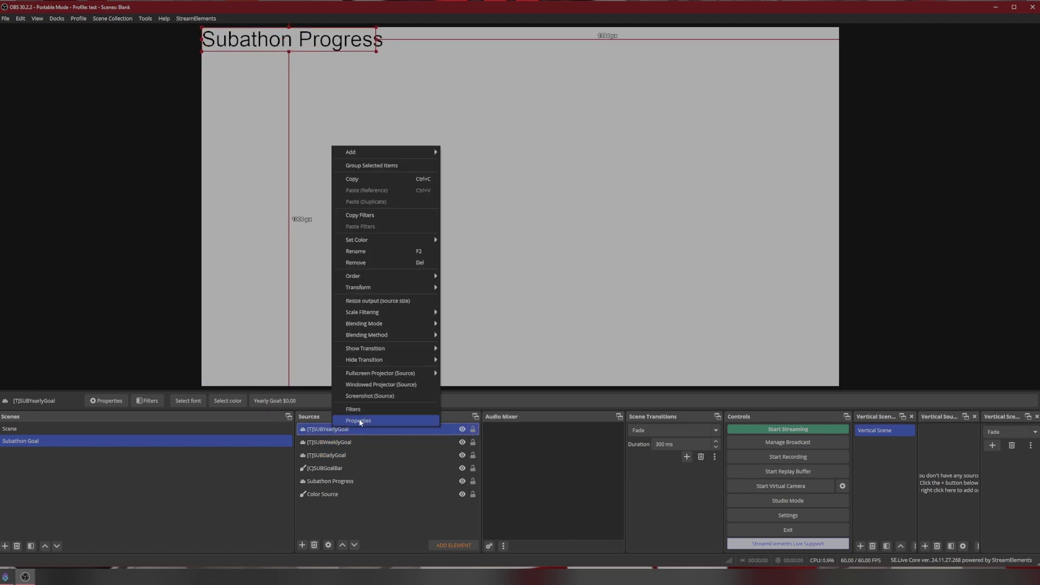
left_click(265, 60)
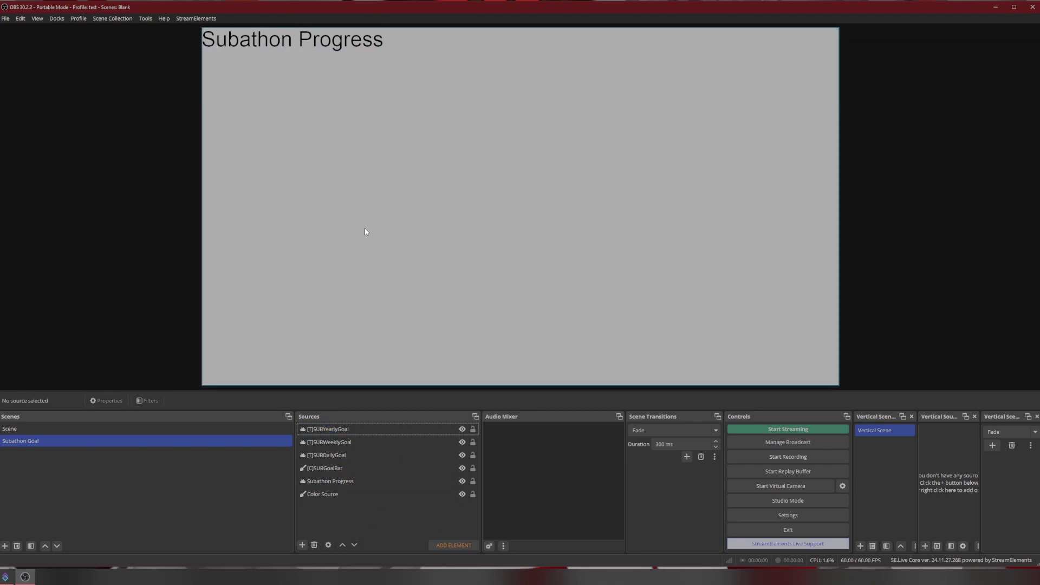
Change the font of the Subathon Progress text to Mona Sans Condensed ExtraBold Regular
double_click(348, 484)
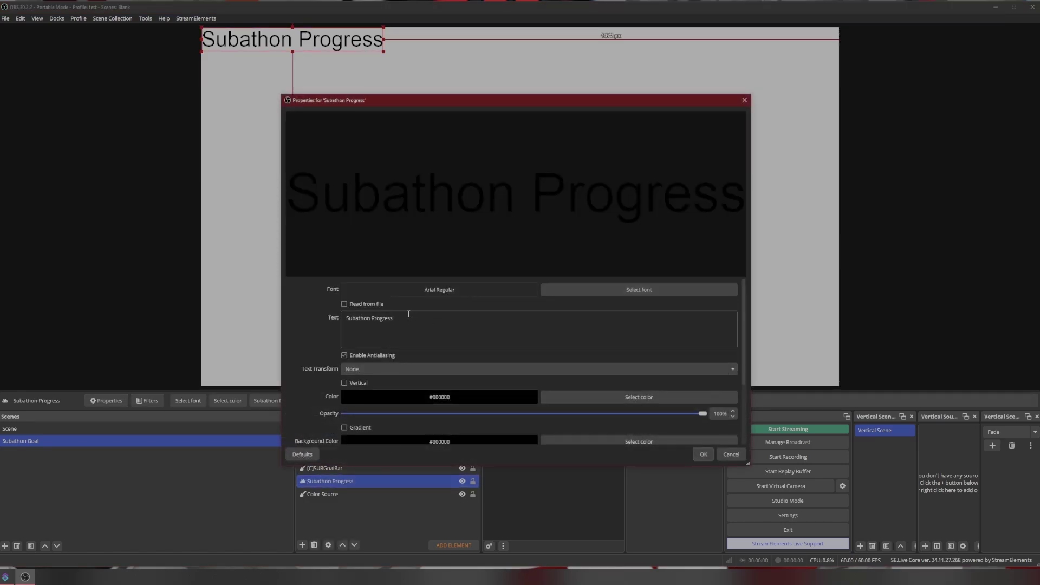
left_click(624, 293)
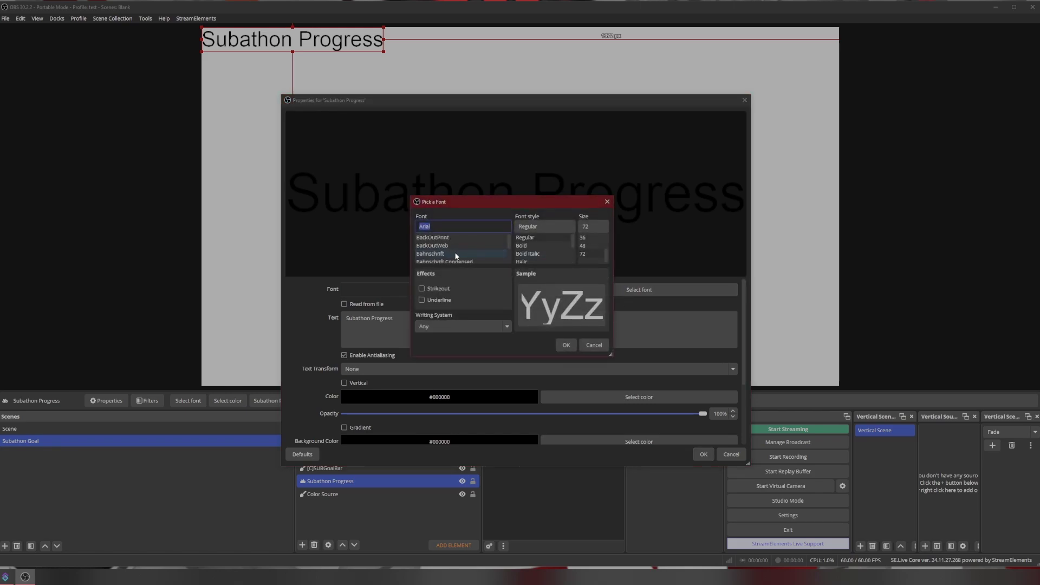
left_click(455, 253)
scroll(455, 255, "down", 2)
scroll(456, 252, "down", 10)
left_click(456, 248)
left_click(567, 345)
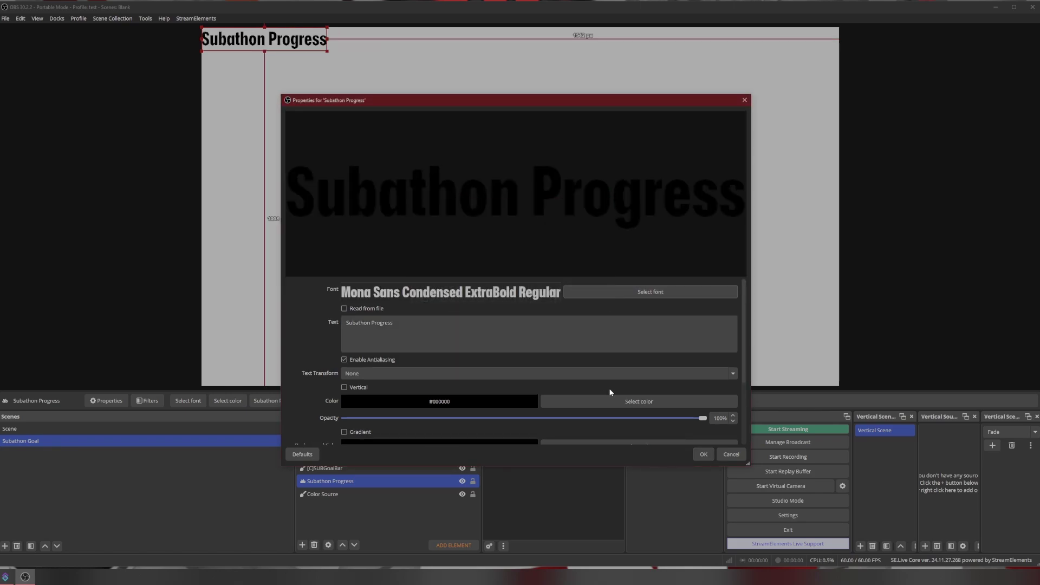
Accept the Subathon Progress text properties, and review the Readjust goals on Startup and Reset OBS Visuals actions in Streamer.bot
left_click(700, 455)
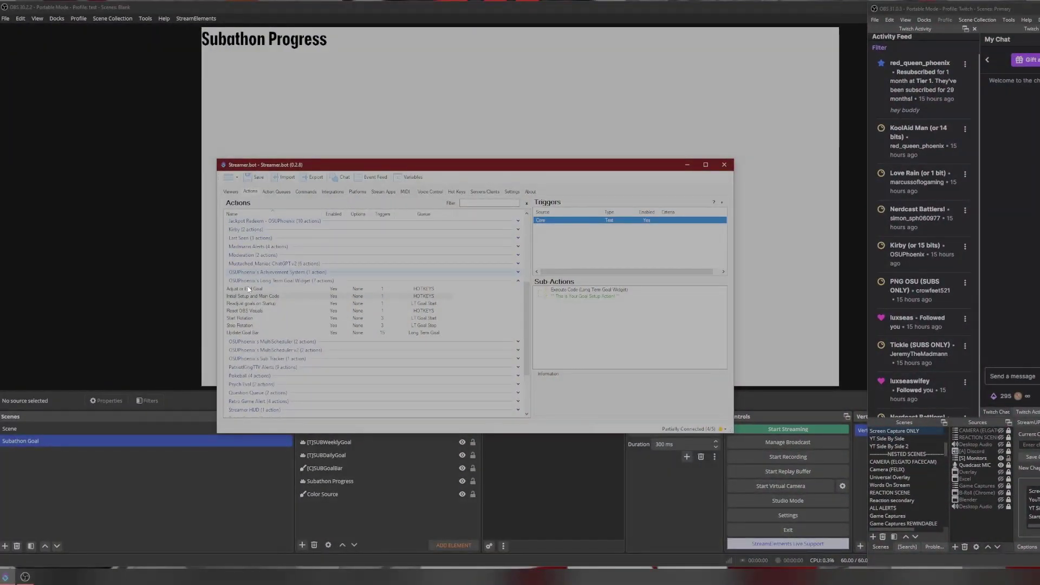
left_click(252, 303)
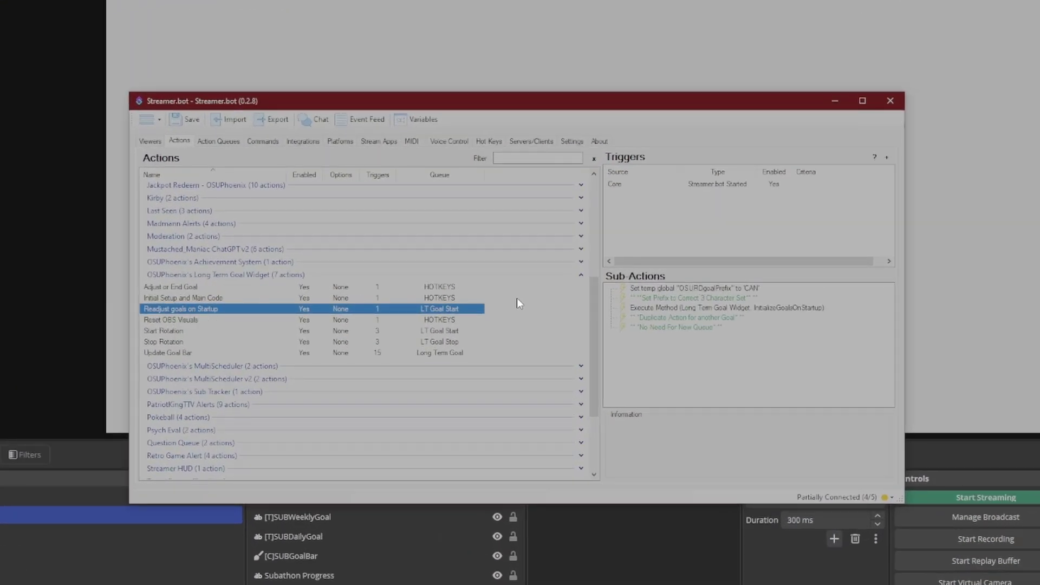
left_click(745, 185)
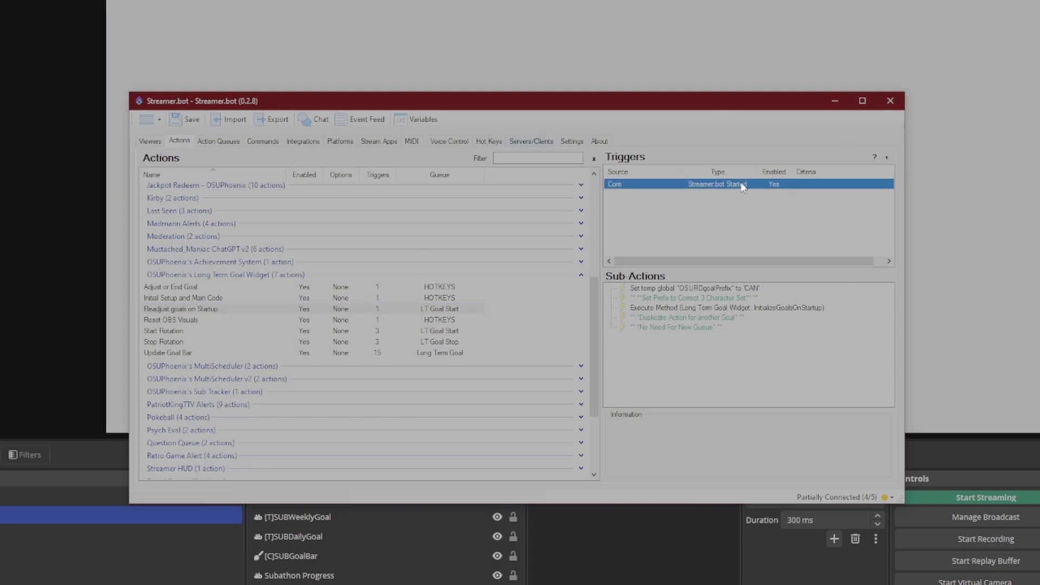
left_click(781, 219)
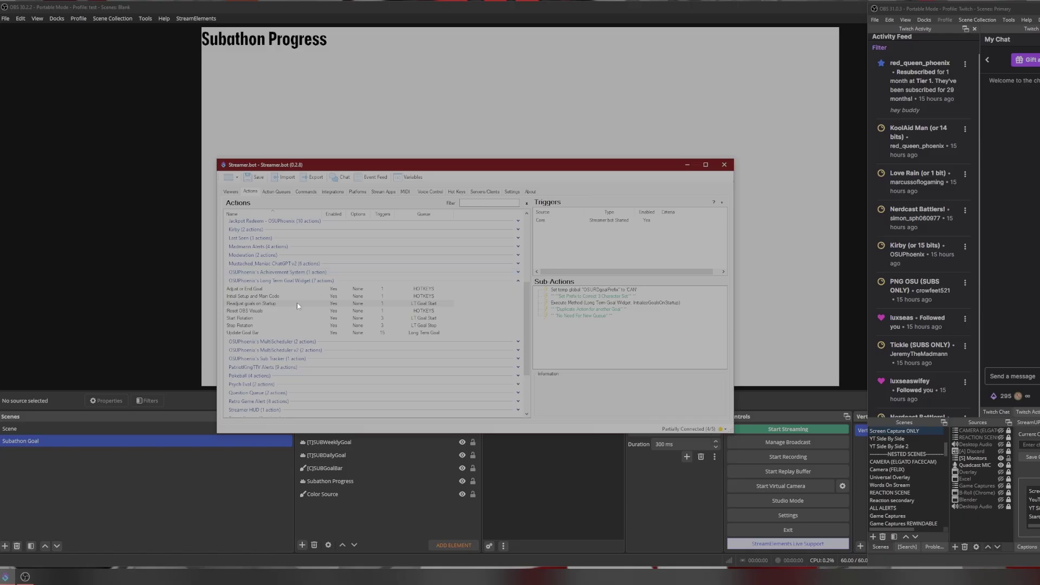
left_click(243, 309)
left_click(274, 311)
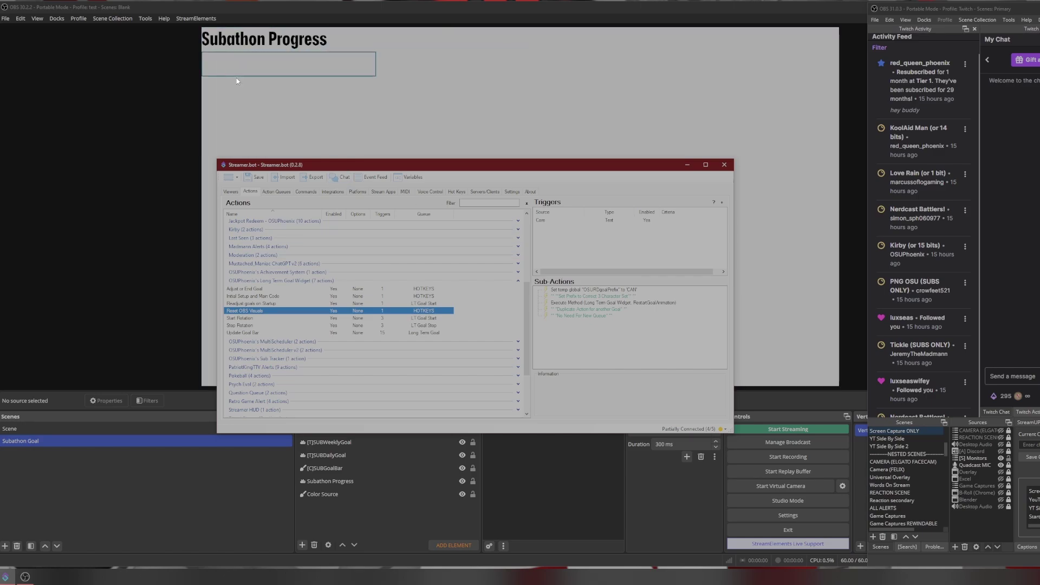
Look over the Start Rotation action's Twitch and YouTube triggers and fire its Core Test trigger
left_click(263, 319)
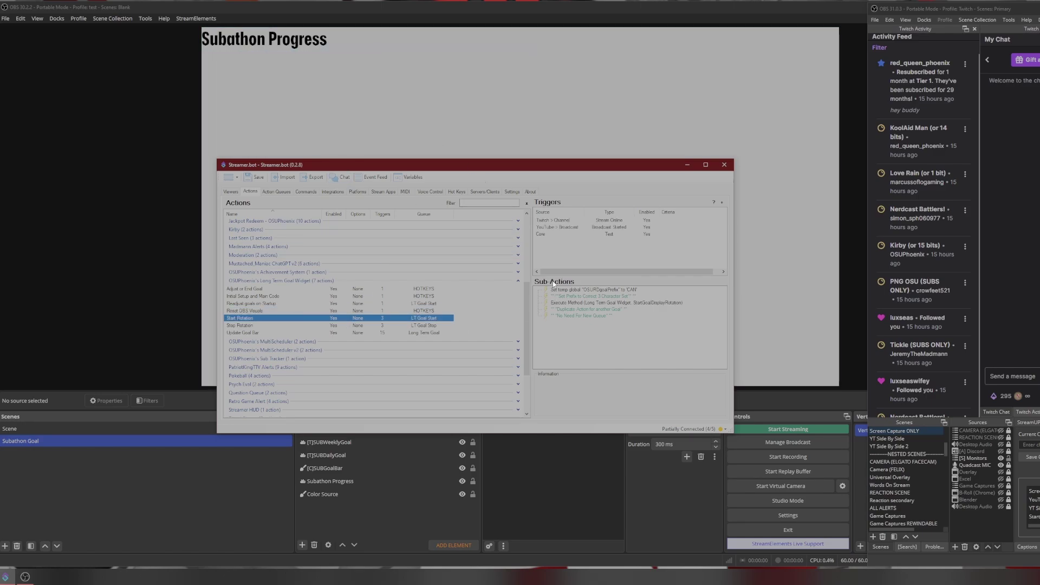
left_click(574, 220)
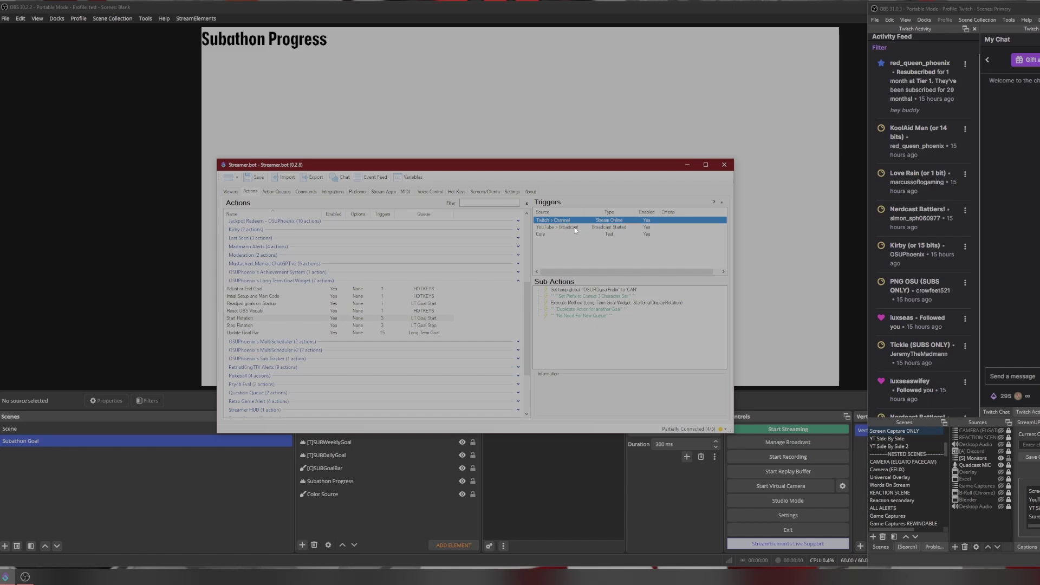
right_click(609, 235)
left_click(626, 241)
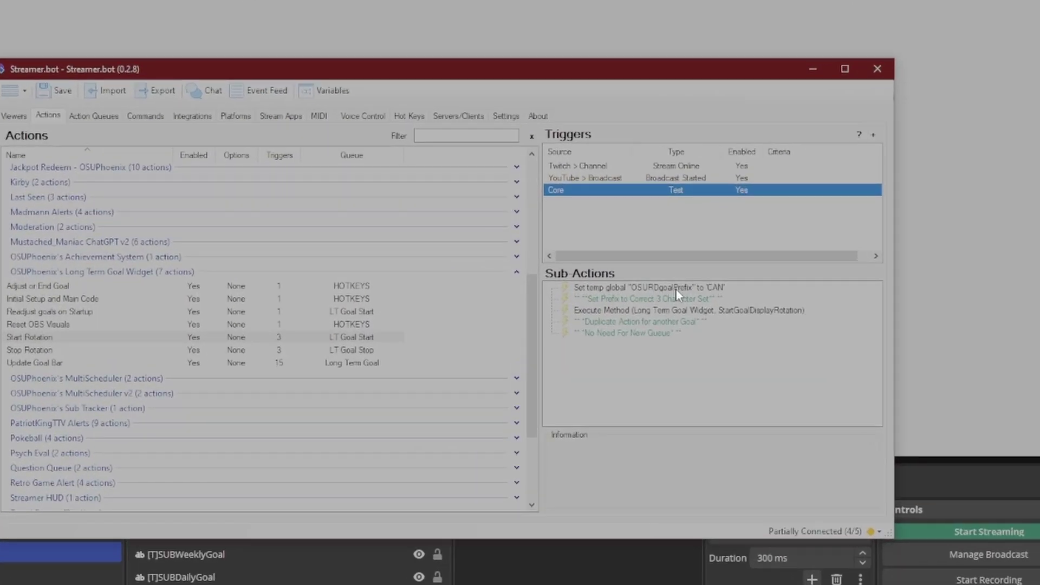
Set the OSURDgoalPrefix global variable to SUB in the Start Rotation action
left_click(608, 294)
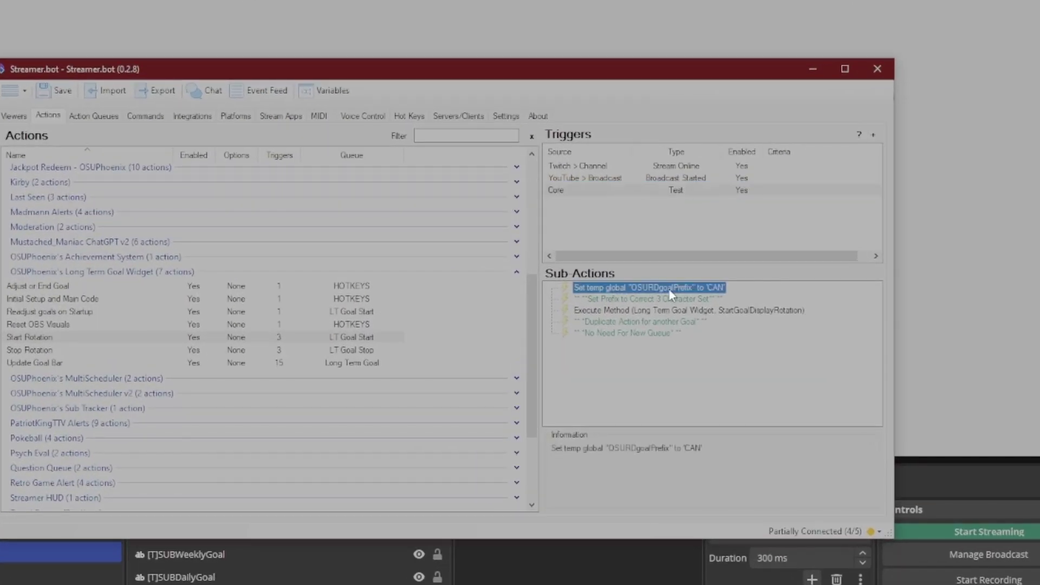
double_click(670, 294)
left_click(460, 328)
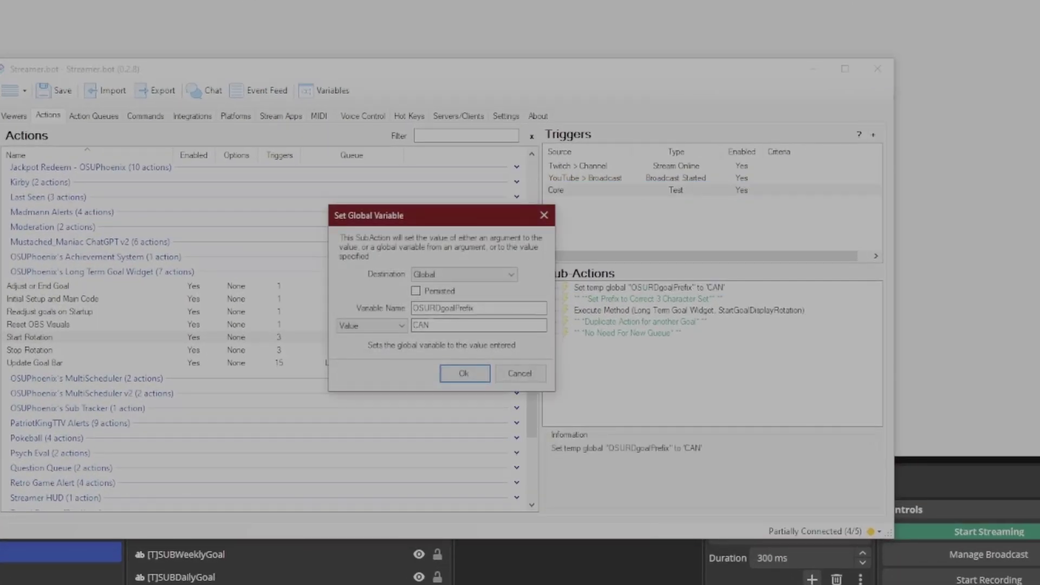
key("BackSpace")
key("BackSpace")
key("BackSpace")
type("SUB")
left_click(460, 373)
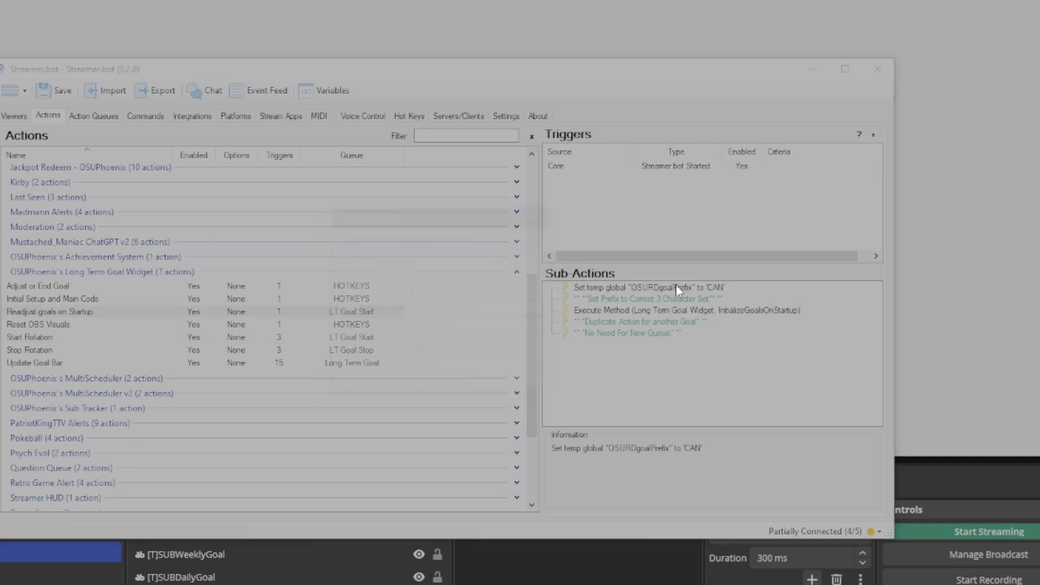
Set the OSURDgoalPrefix global variable to SUB in the Readjust goals on Startup action
double_click(676, 284)
double_click(422, 324)
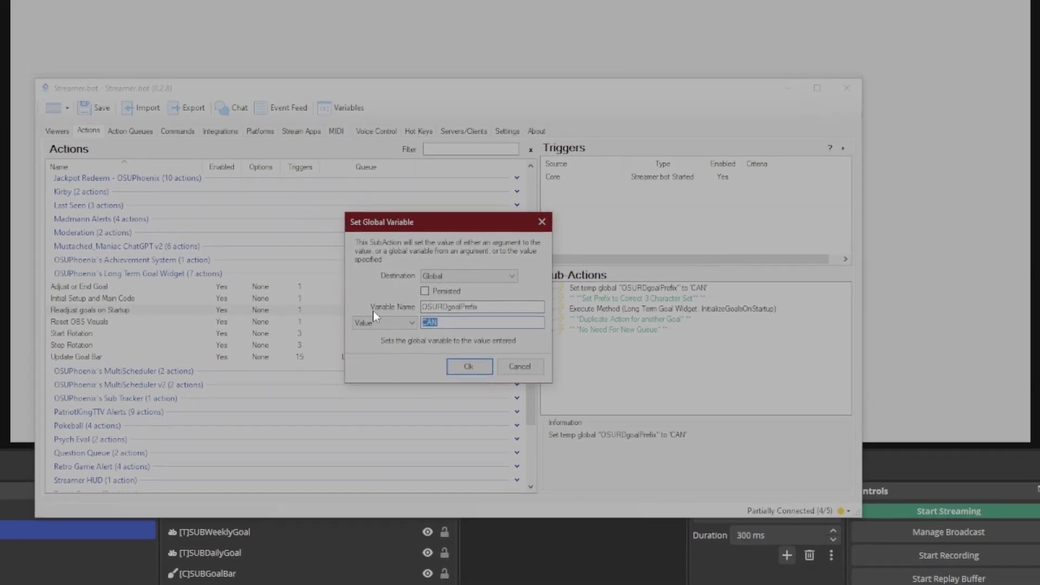
type("SUB")
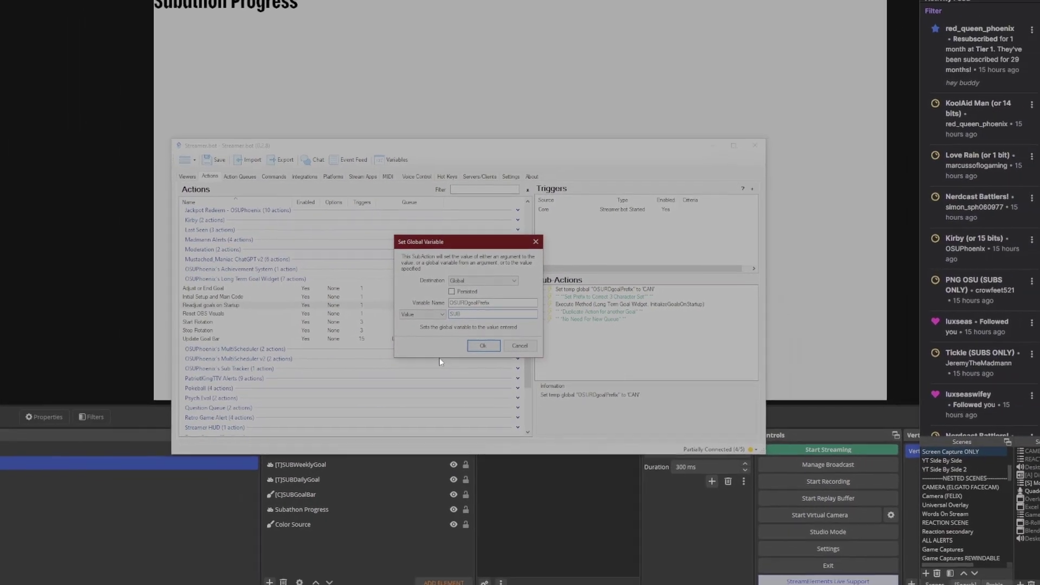
left_click(480, 351)
Set the OSURDgoalPrefix global variable to SUB in the Reset OBS Visuals action
left_click(215, 314)
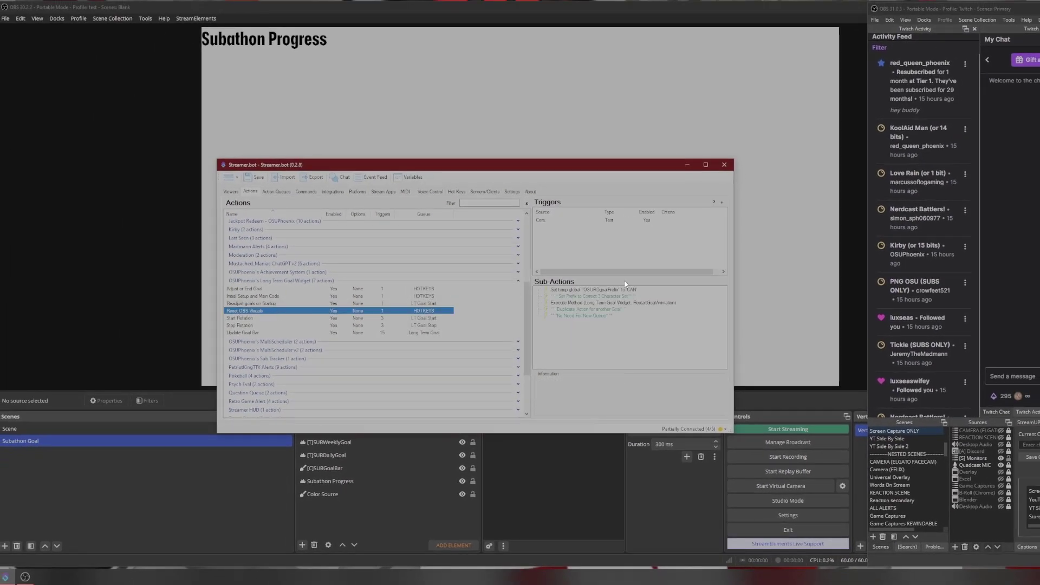
double_click(591, 289)
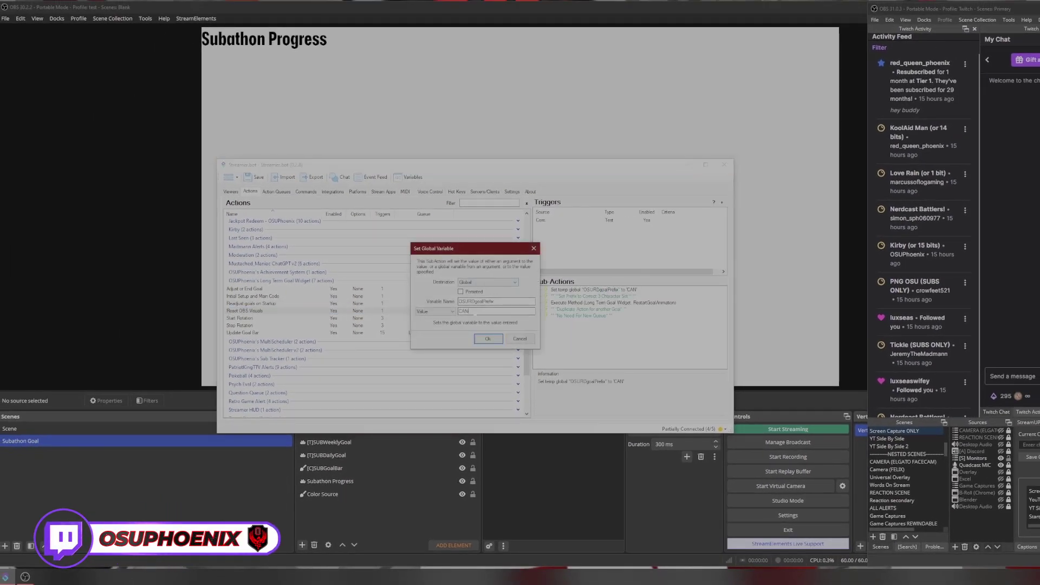
double_click(476, 311)
type("SUB")
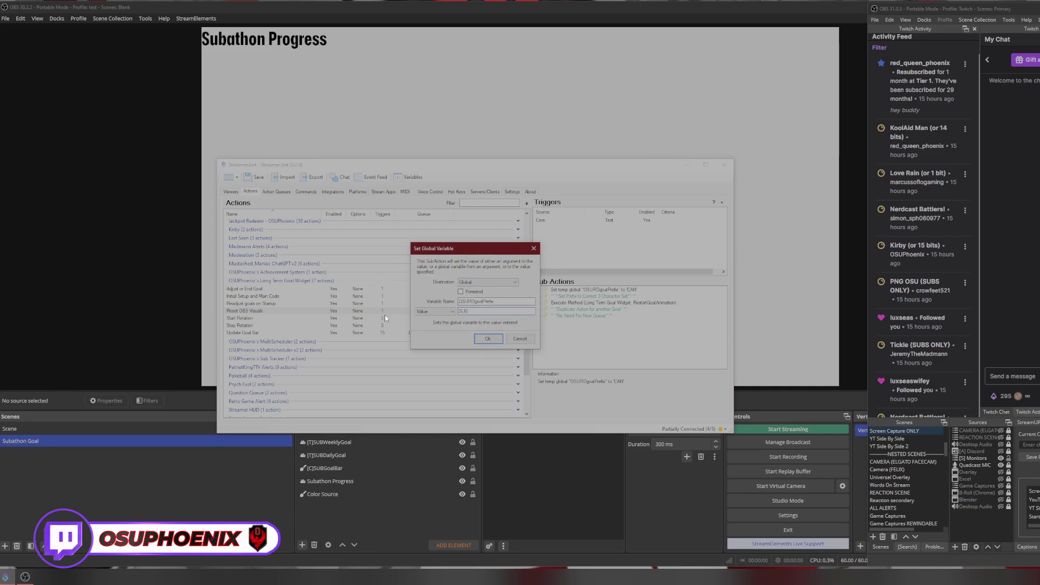
key("Return")
Examine the donation and subscription triggers of the Update Goal Bar action
left_click(243, 333)
scroll(649, 229, "down", 3)
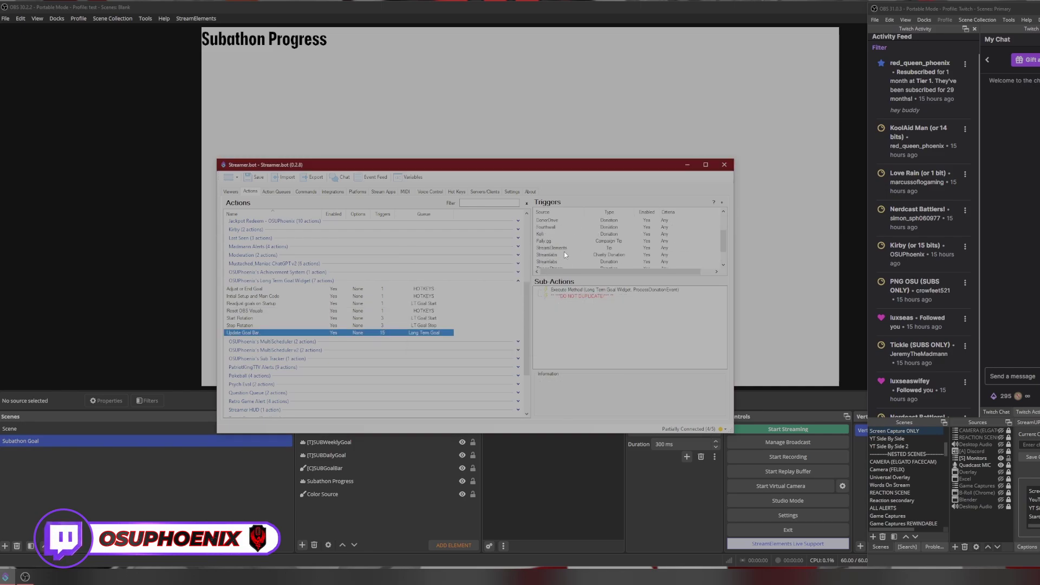
scroll(569, 249, "up", 3)
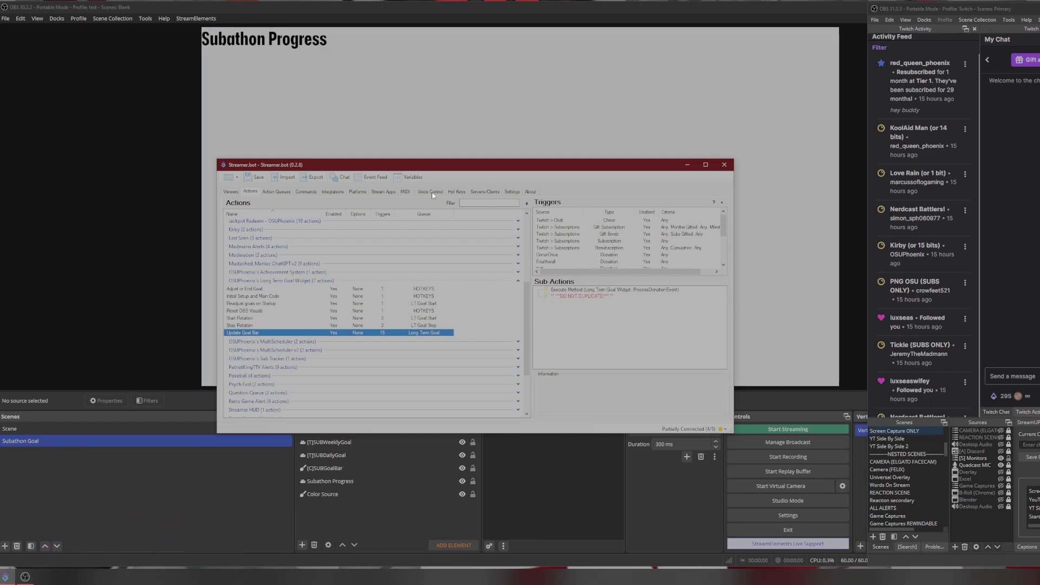
Start the goal display rotation by testing the Core Test trigger of the Start Rotation action
left_click(288, 318)
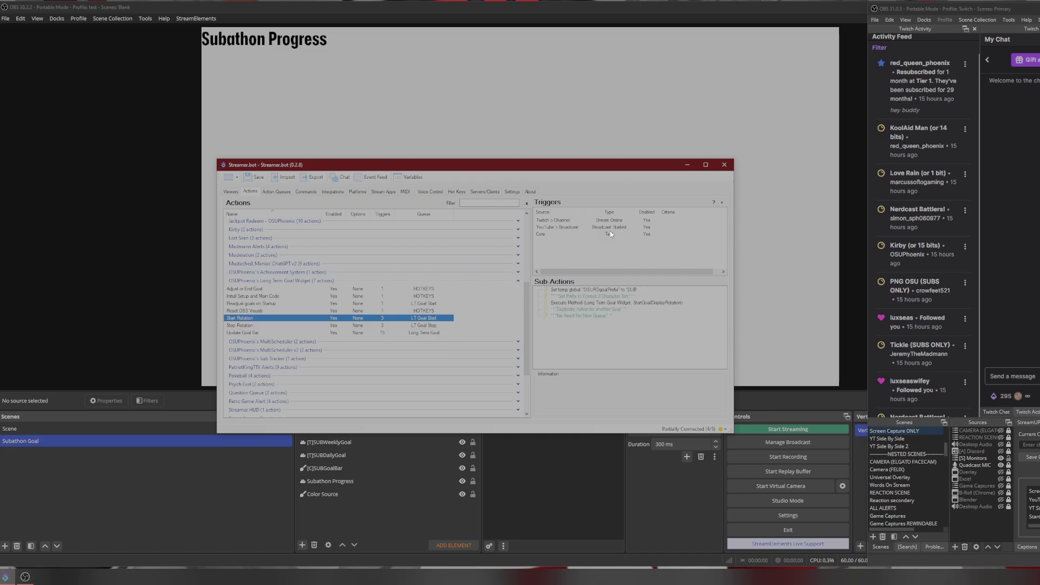
right_click(610, 233)
left_click(623, 238)
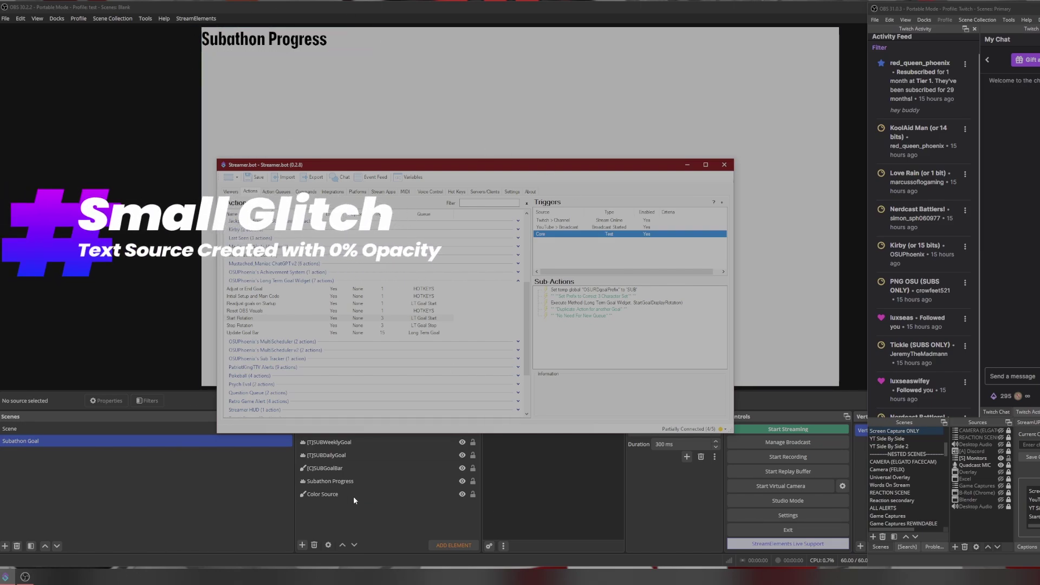
Switch to OBS, raise the [T]SUBWeeklyGoal text's opacity to 100%, and deselect the source
left_click(340, 444)
double_click(340, 444)
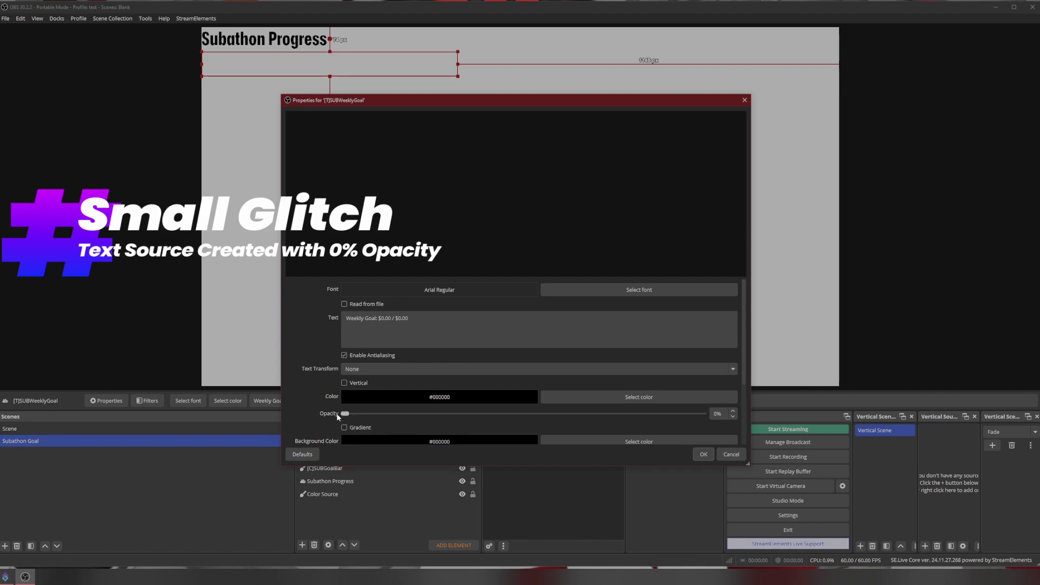
left_click_drag(346, 414, 704, 414)
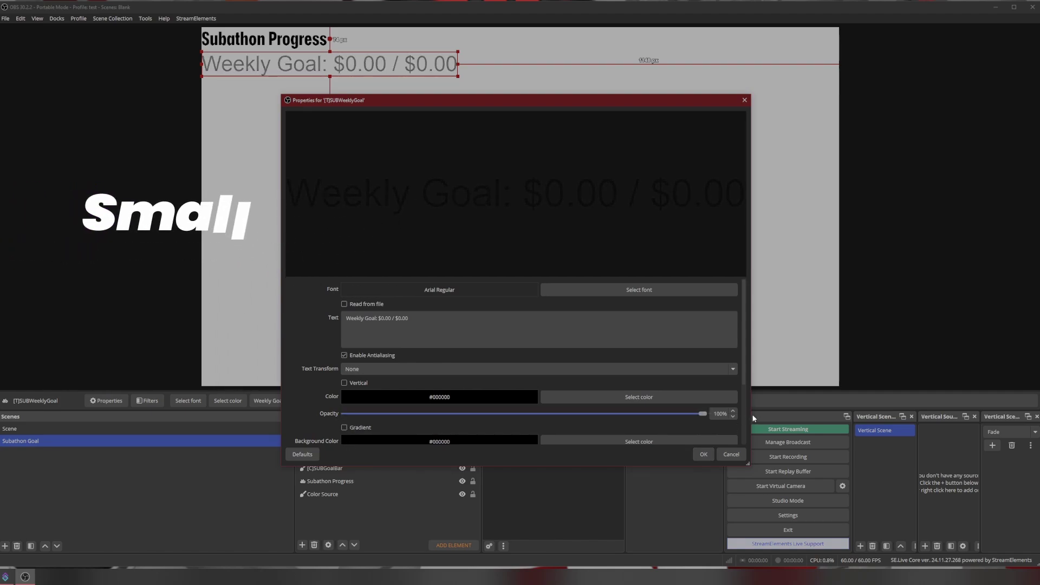
left_click(705, 456)
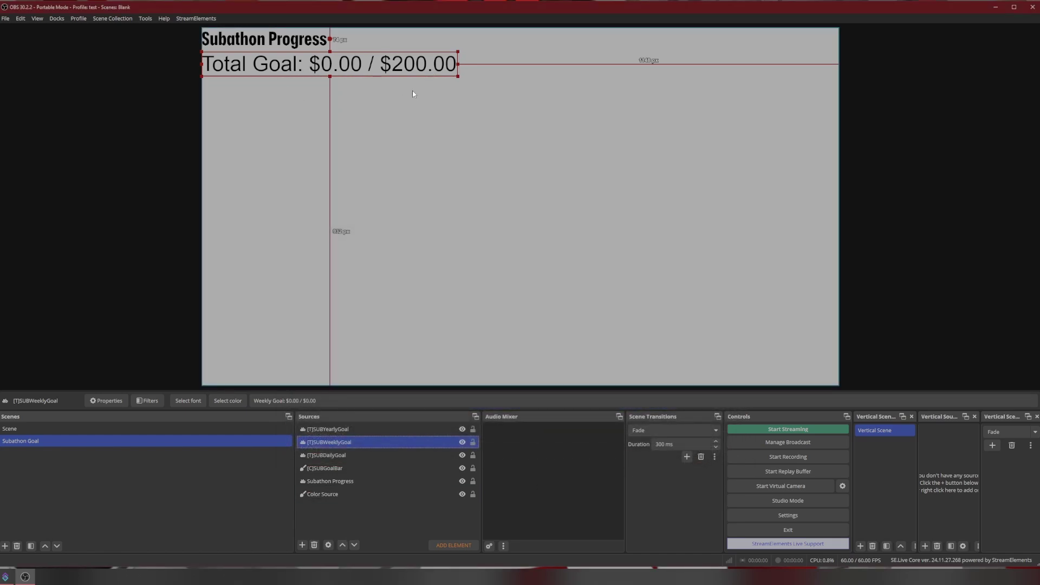
left_click(356, 528)
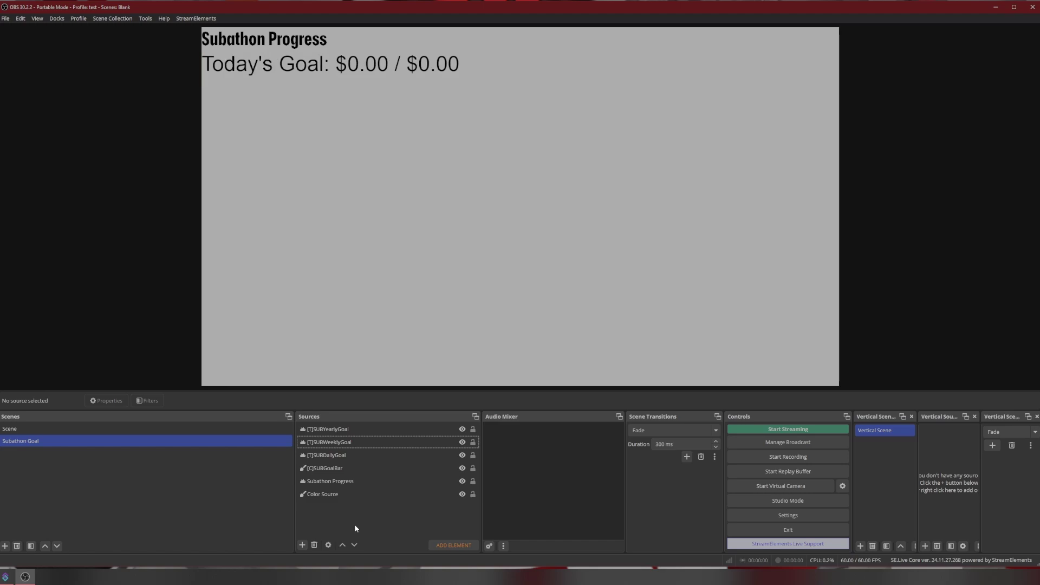
Switch to Streamer.bot and test the Streamer.bot Started trigger of the Readjust goals on Startup action
left_click(6, 577)
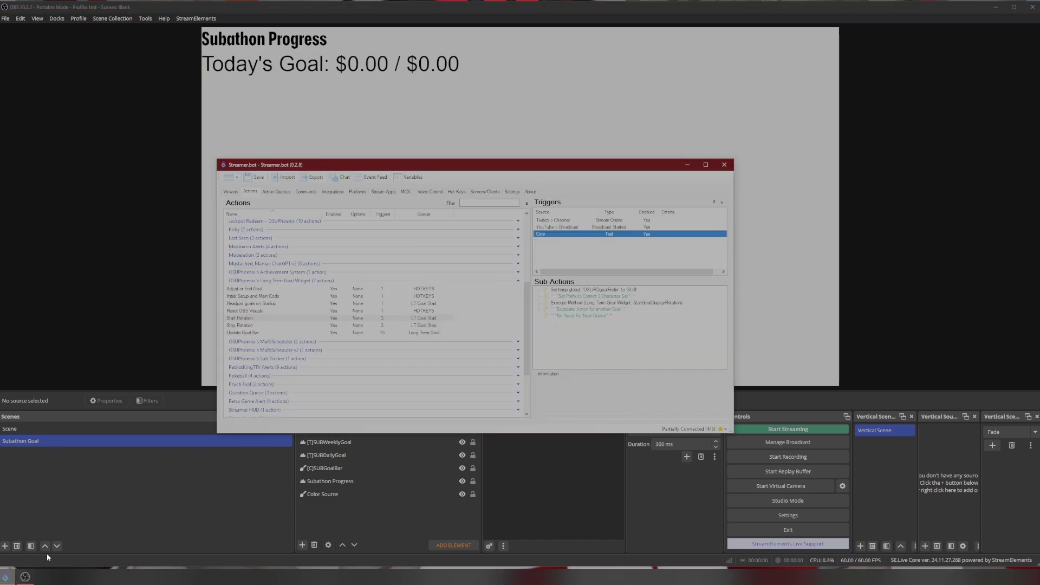
left_click(260, 304)
right_click(605, 219)
left_click(626, 224)
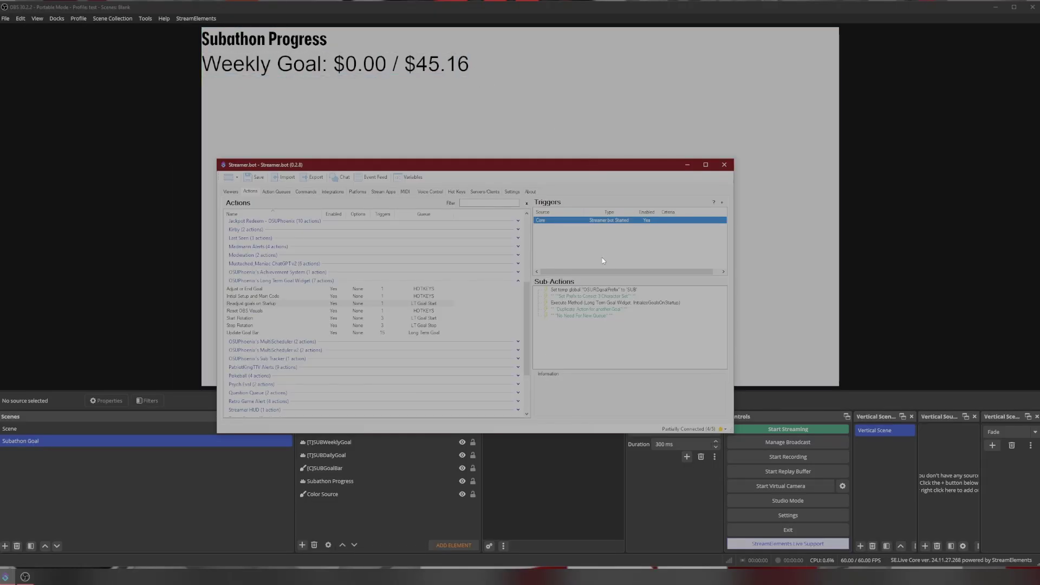
Simulate a Twitch Cheer and a Twitch Subscription event from the Update Goal Bar action's triggers
left_click(281, 319)
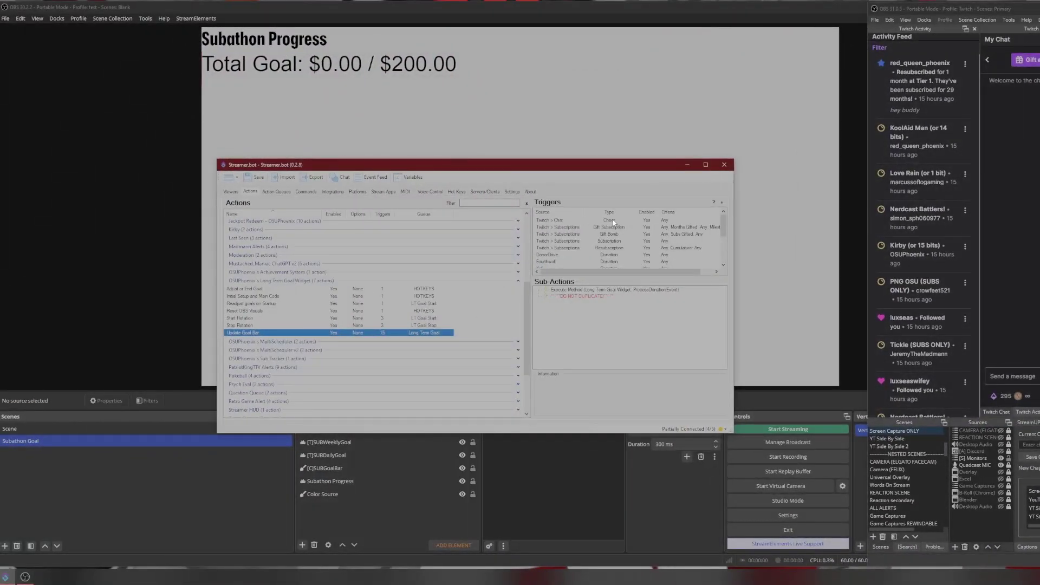
right_click(612, 219)
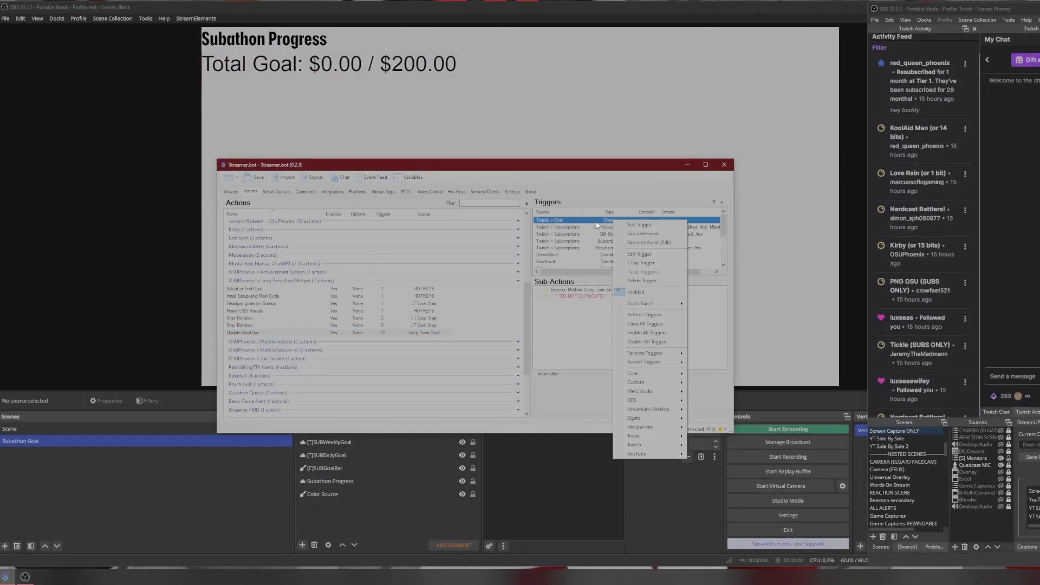
left_click(652, 232)
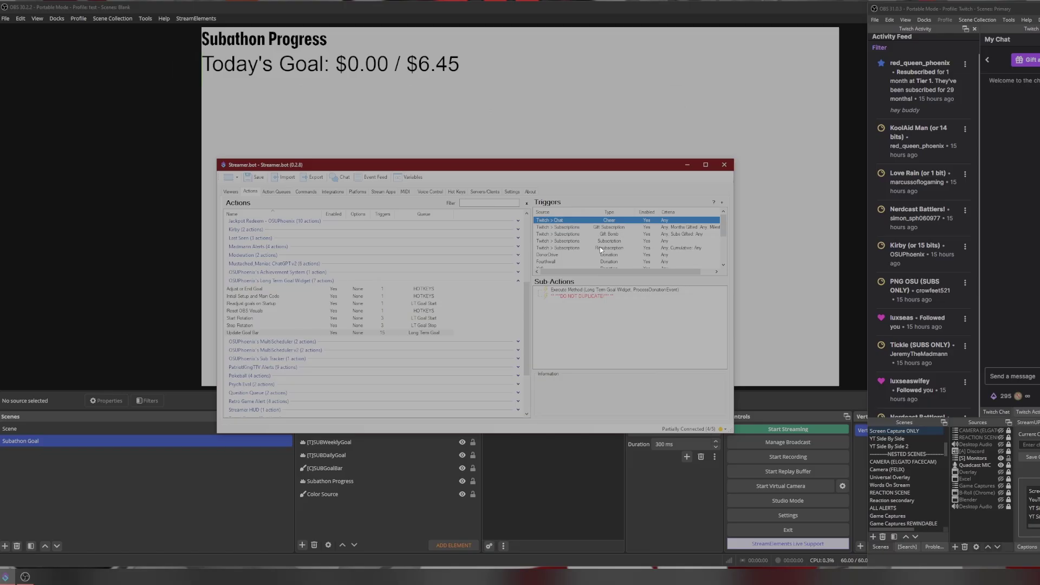
left_click(979, 448)
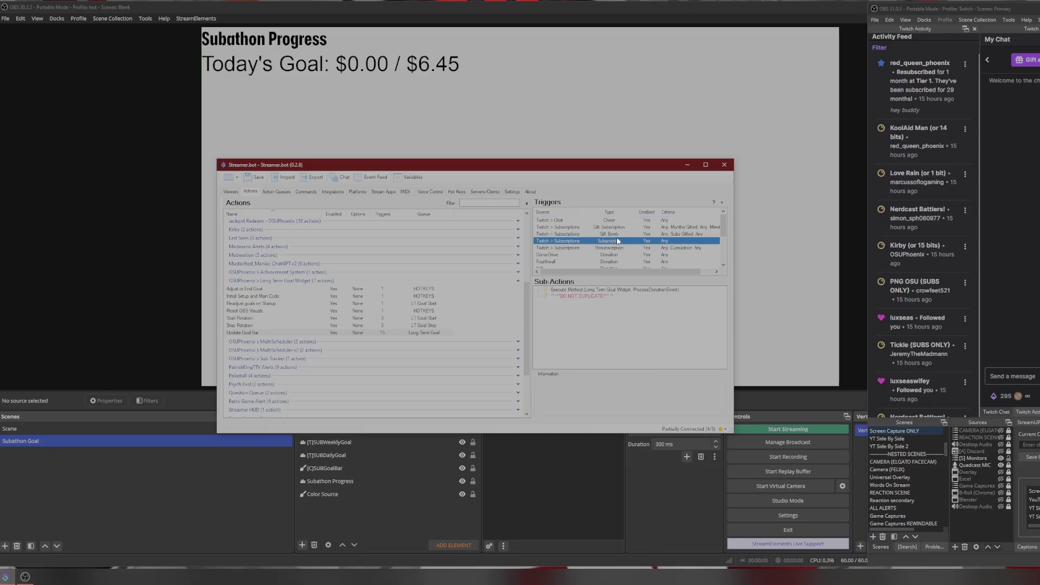
right_click(618, 240)
left_click(638, 254)
Test the TipeeeStream Donation trigger of the Update Goal Bar action
scroll(583, 240, "down", 5)
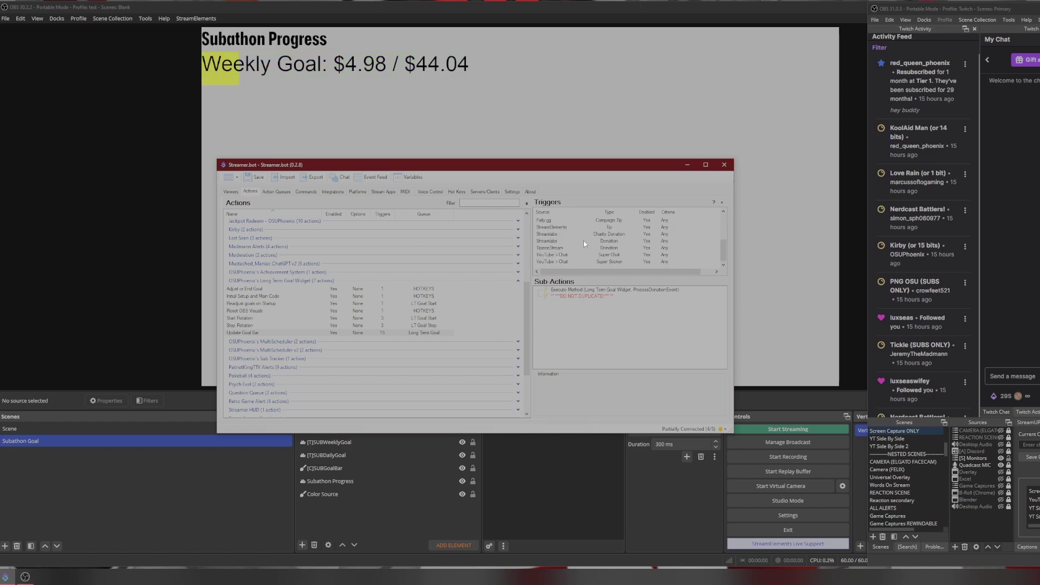
left_click(570, 248)
right_click(569, 248)
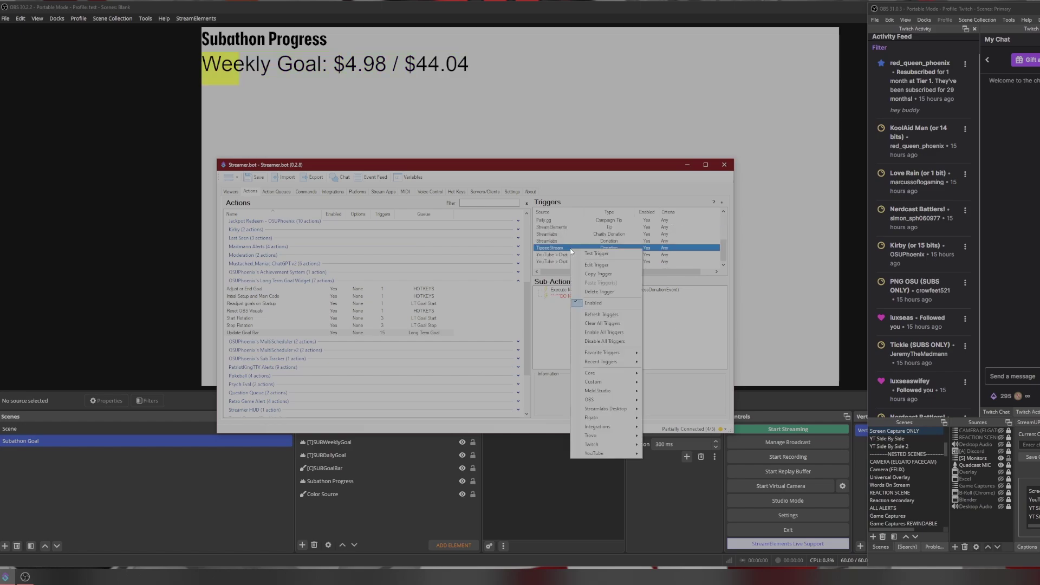
left_click(598, 257)
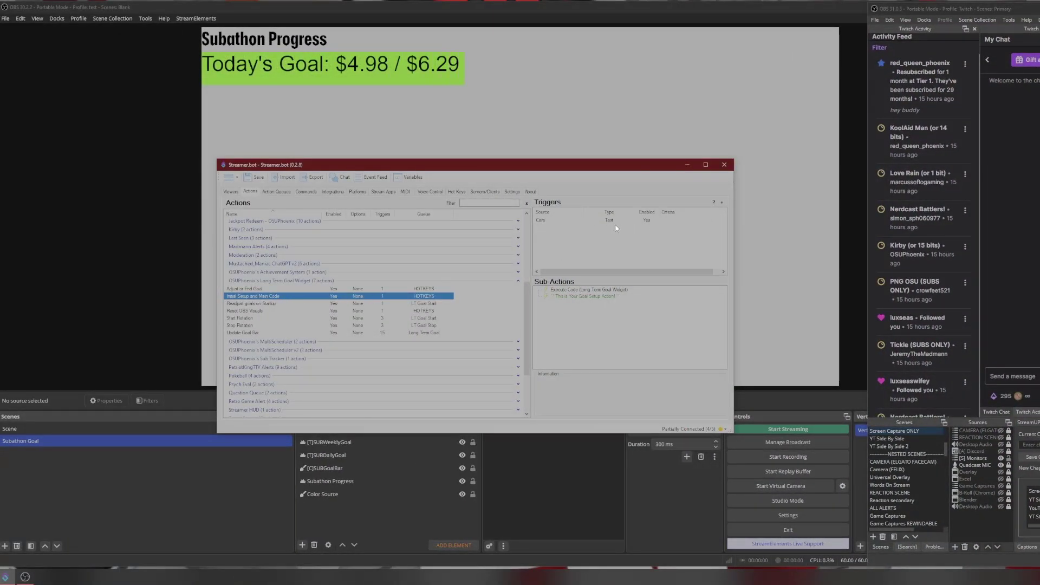
Run the Initial Setup and Main Code action's Test trigger, title the new goal StackUp Charity, and set its end date to 12/31/2025
left_click(616, 227)
right_click(617, 226)
left_click(628, 225)
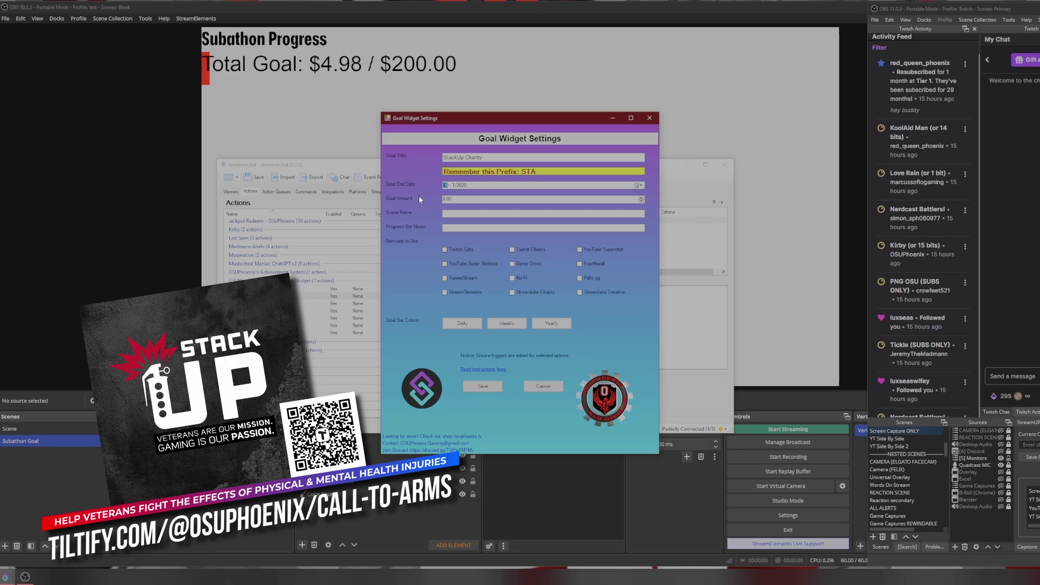
left_click(446, 186)
type("1231")
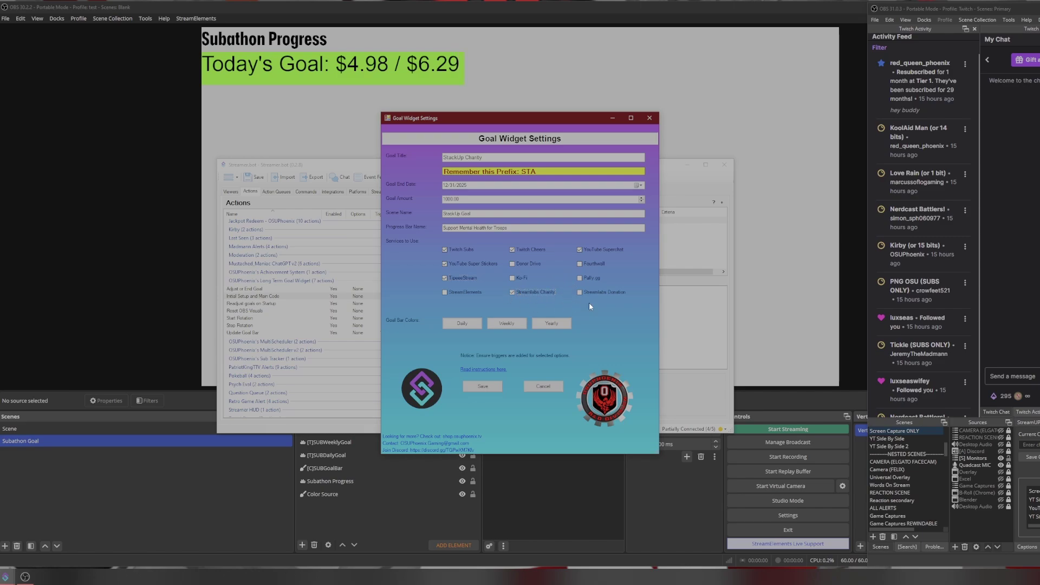
Set the daily goal bar color to purple and the weekly goal bar color to magenta
left_click(462, 324)
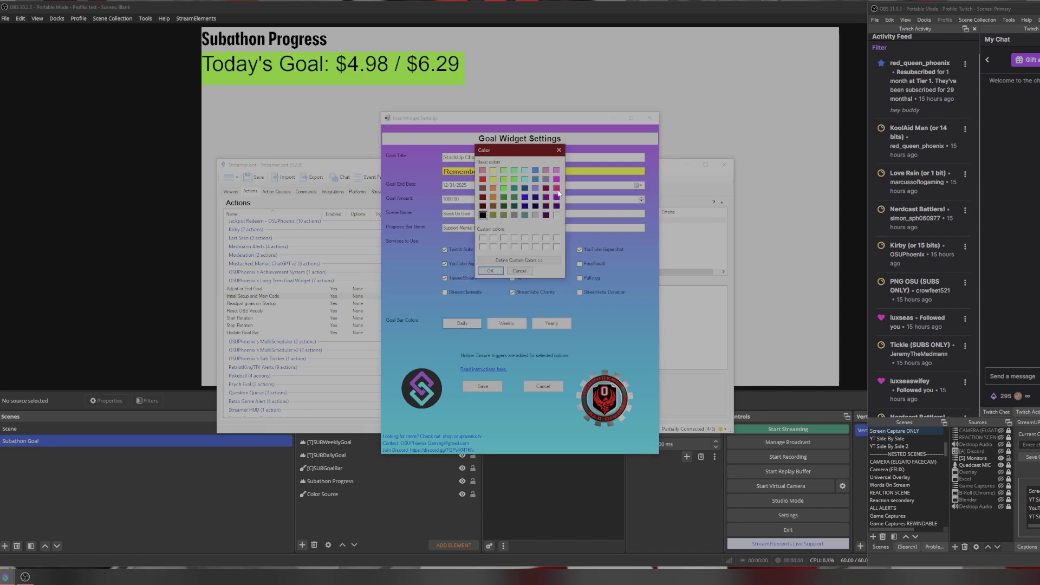
left_click(491, 272)
left_click(498, 322)
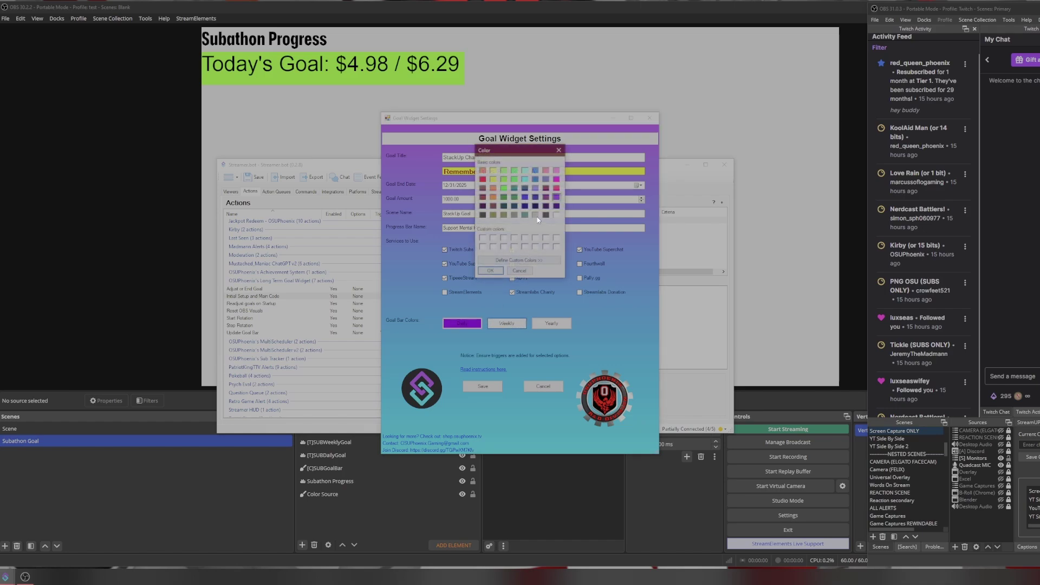
left_click(557, 180)
left_click(490, 271)
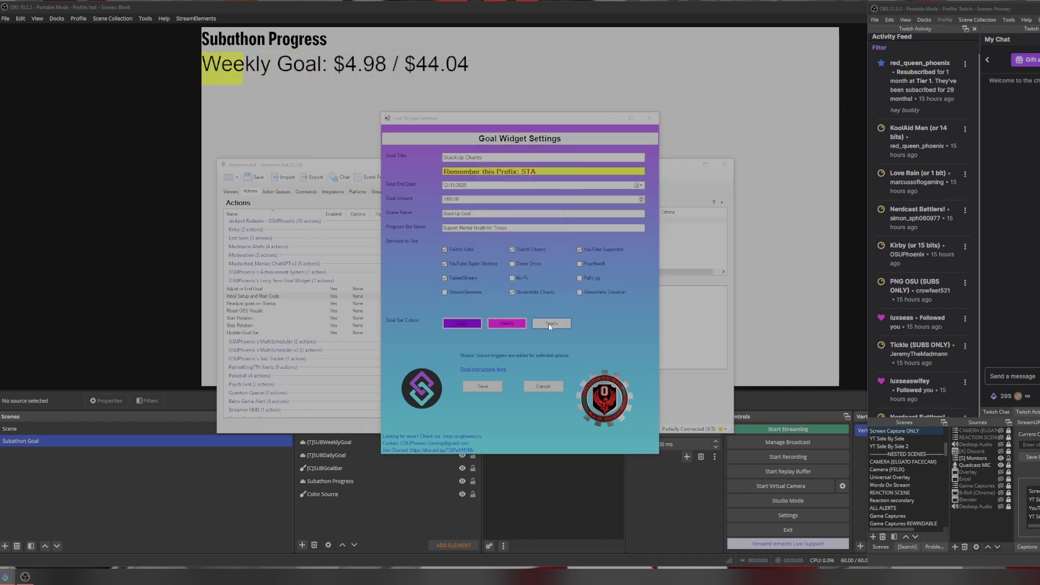
Give the yearly goal bar a custom turquoise color and save the StackUp Charity goal settings
left_click(551, 324)
left_click(514, 262)
left_click(605, 163)
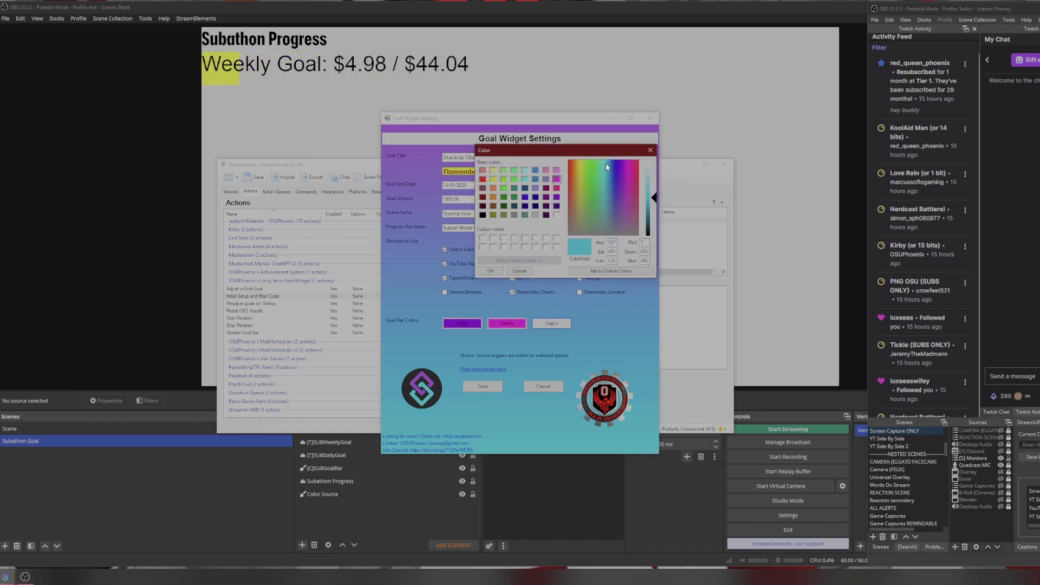
left_click(604, 158)
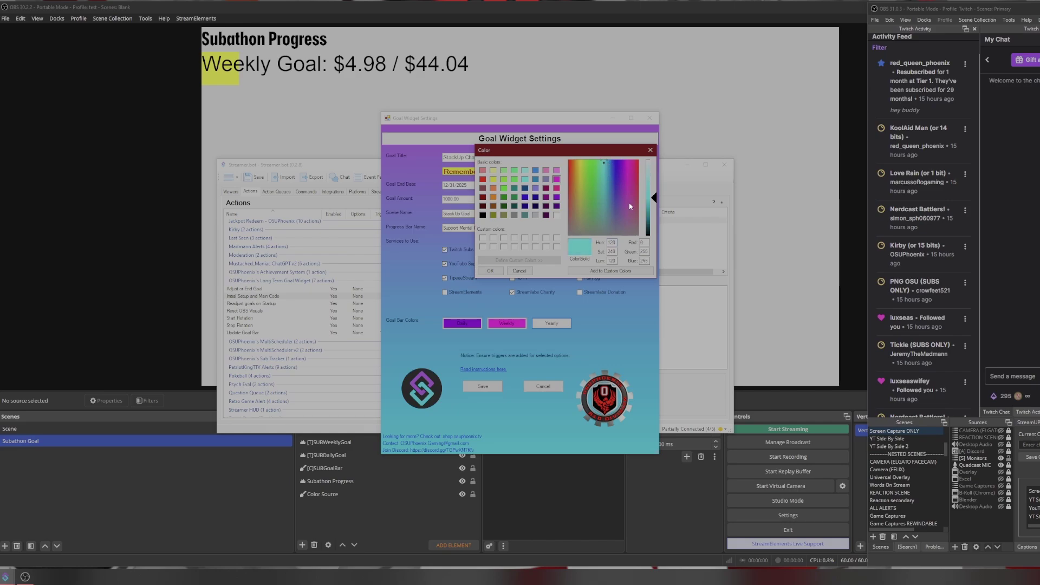
left_click(491, 271)
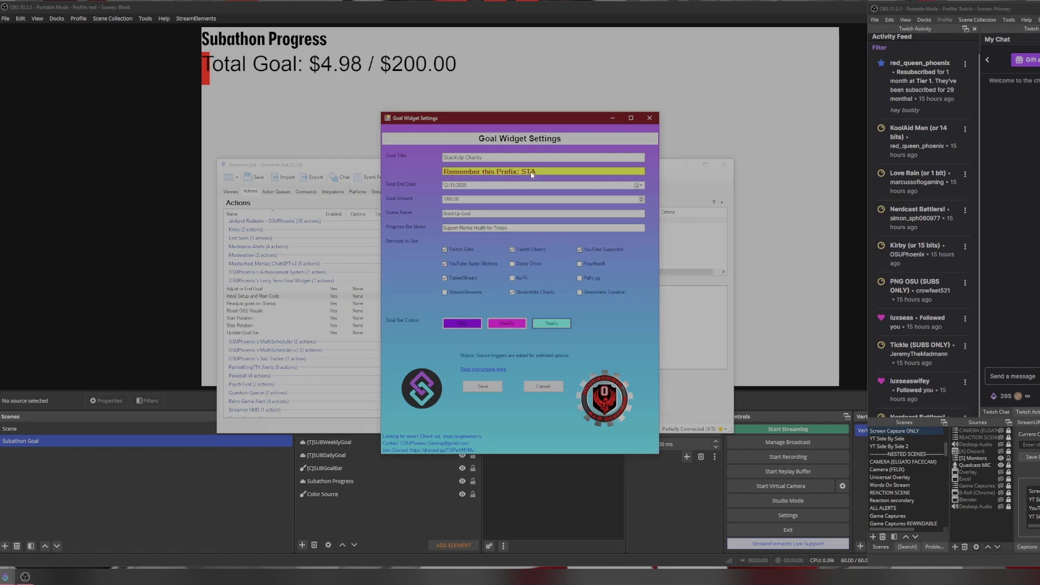
left_click(483, 386)
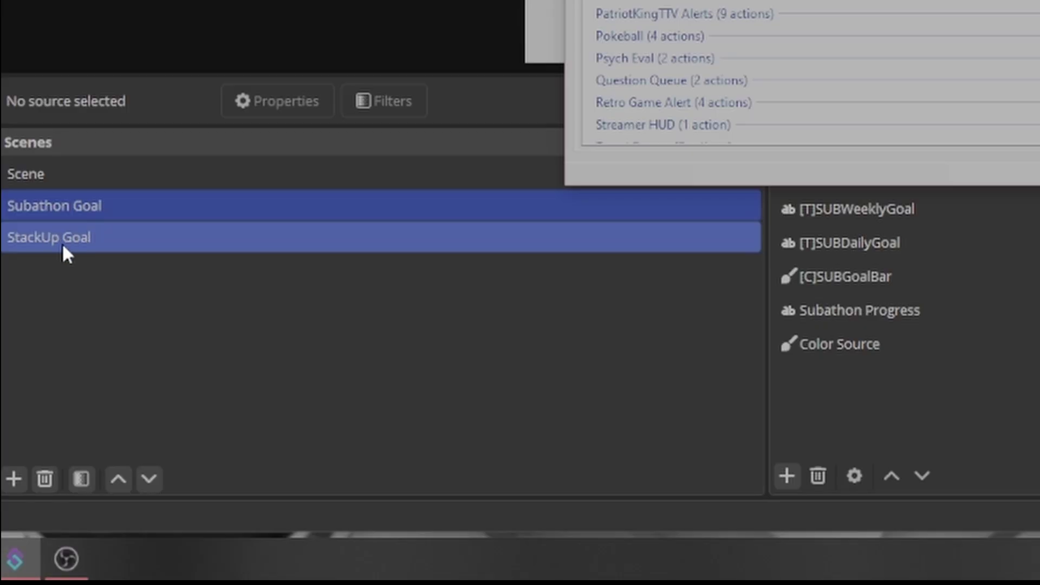
In the OBS StackUp Goal scene, add the existing Color Source as the backmost layer and move the Support Mental Health for Troops text down
left_click(60, 242)
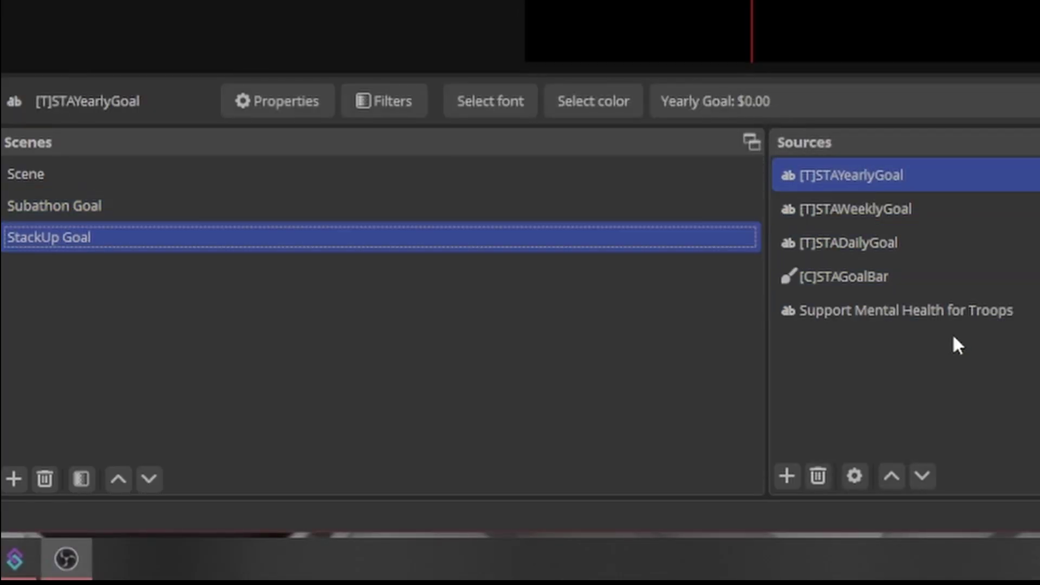
left_click(786, 475)
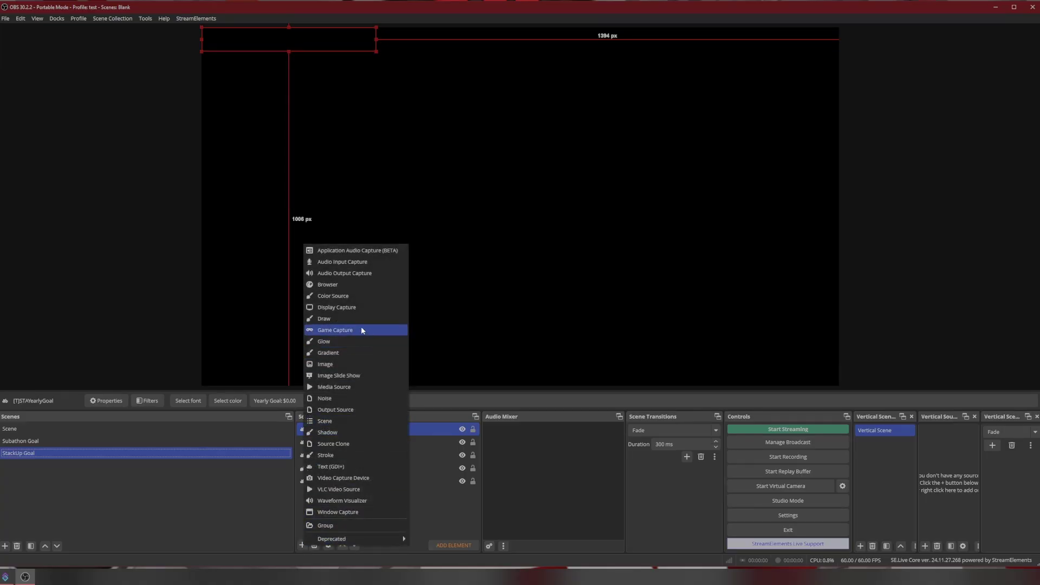
left_click(350, 296)
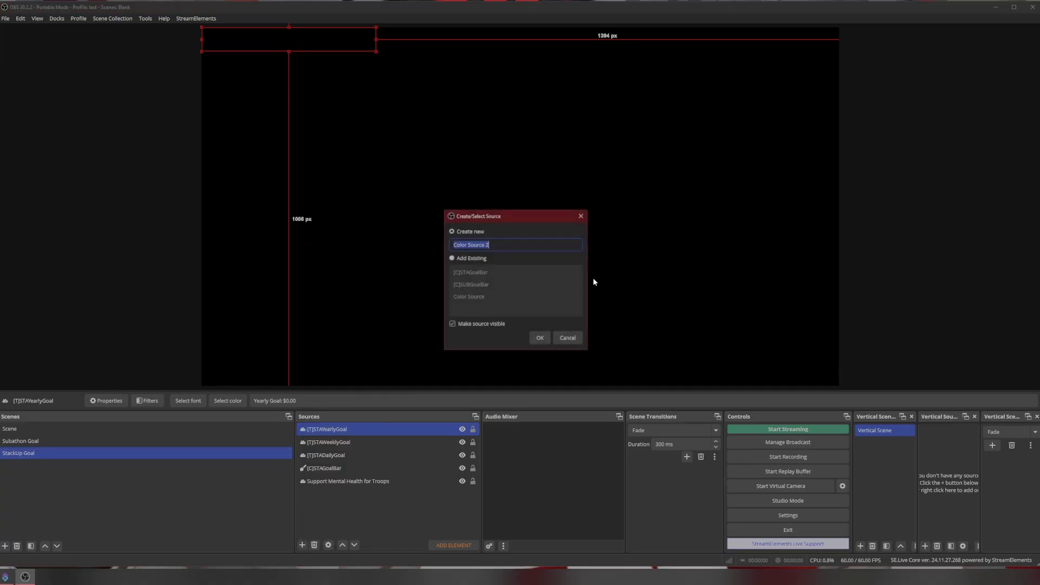
left_click(476, 298)
left_click(541, 339)
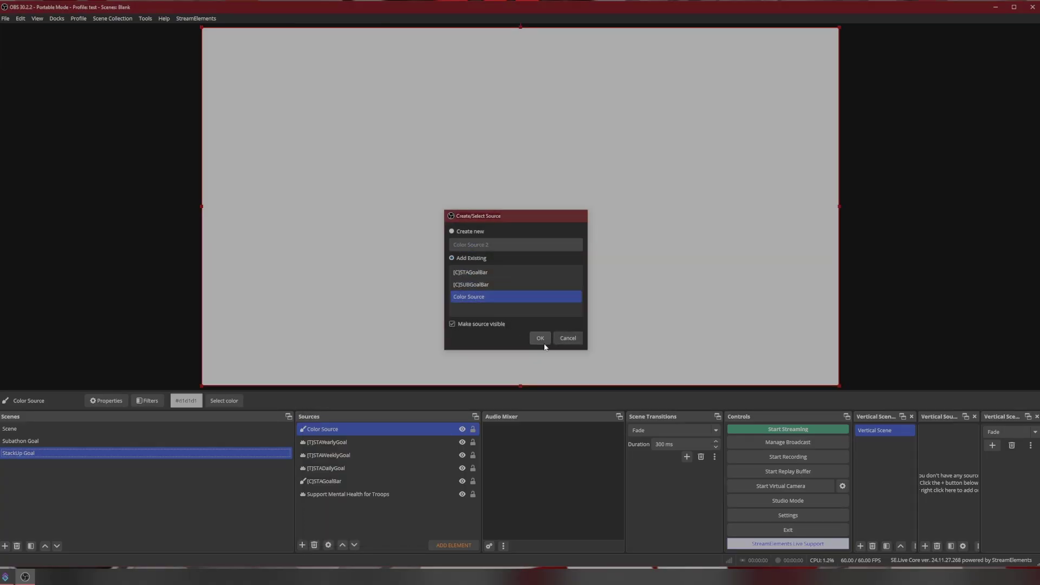
left_click_drag(332, 431, 334, 512)
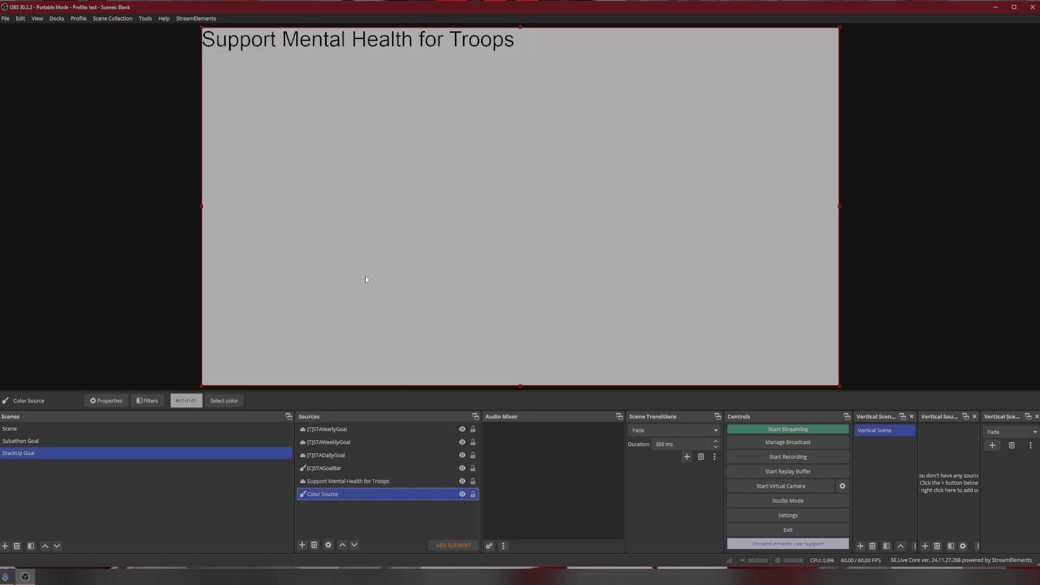
left_click(353, 481)
left_click_drag(470, 45, 470, 76)
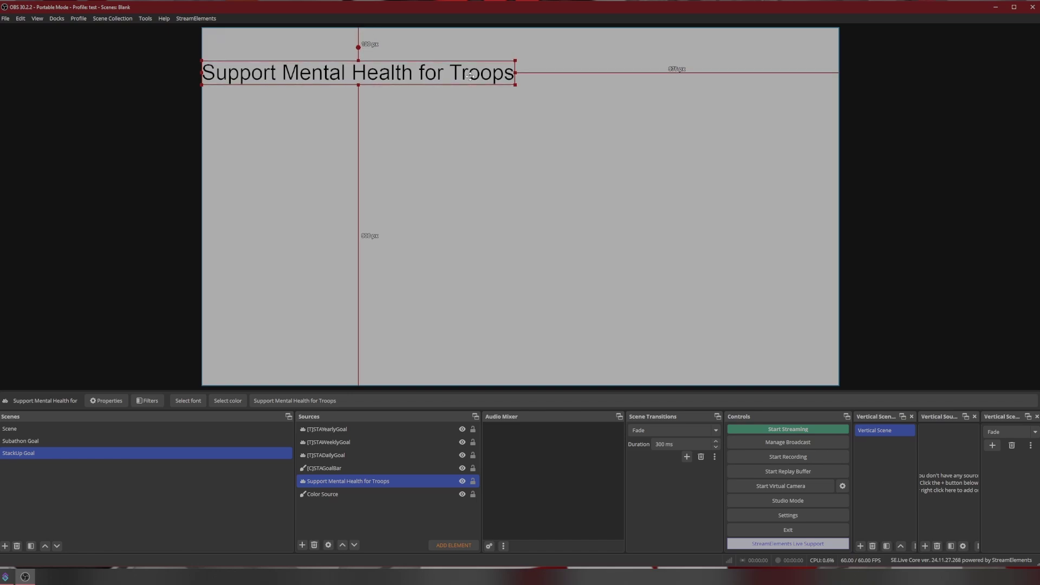
Remove the Color Source from both the StackUp Goal scene and the Subathon Goal scene
left_click(409, 494)
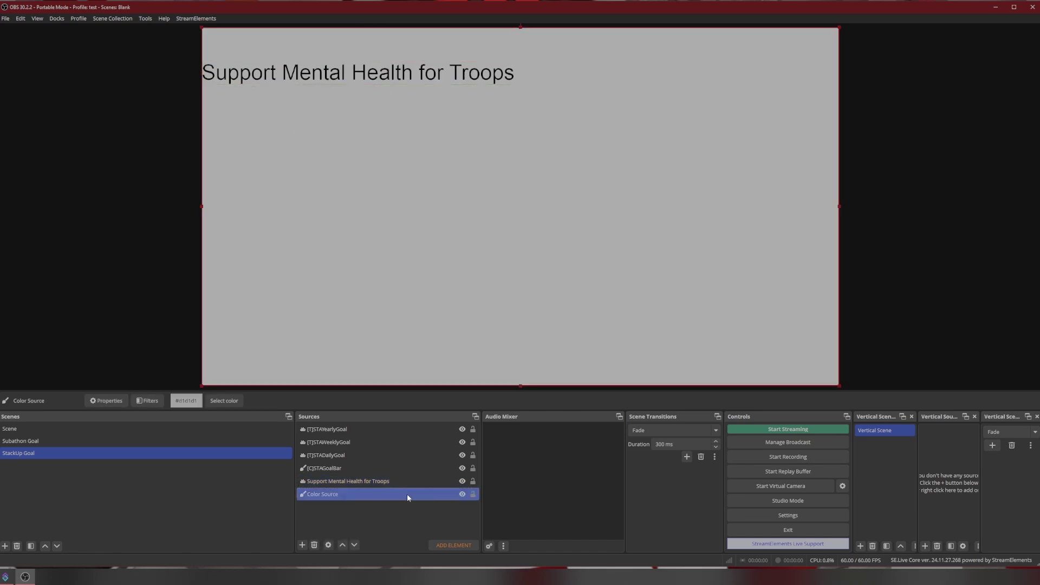
left_click(315, 545)
left_click(549, 296)
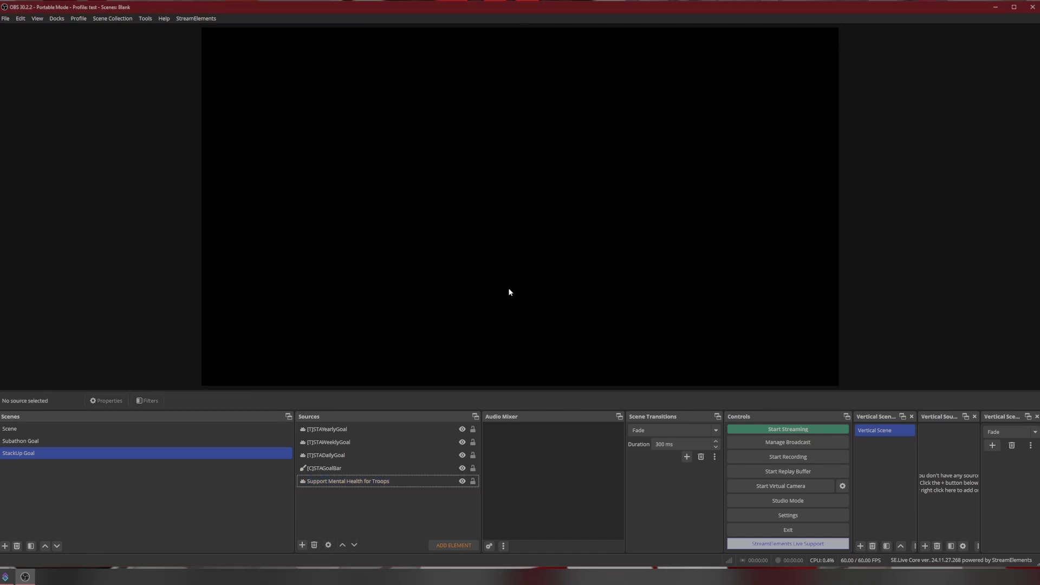
left_click(40, 441)
left_click(310, 495)
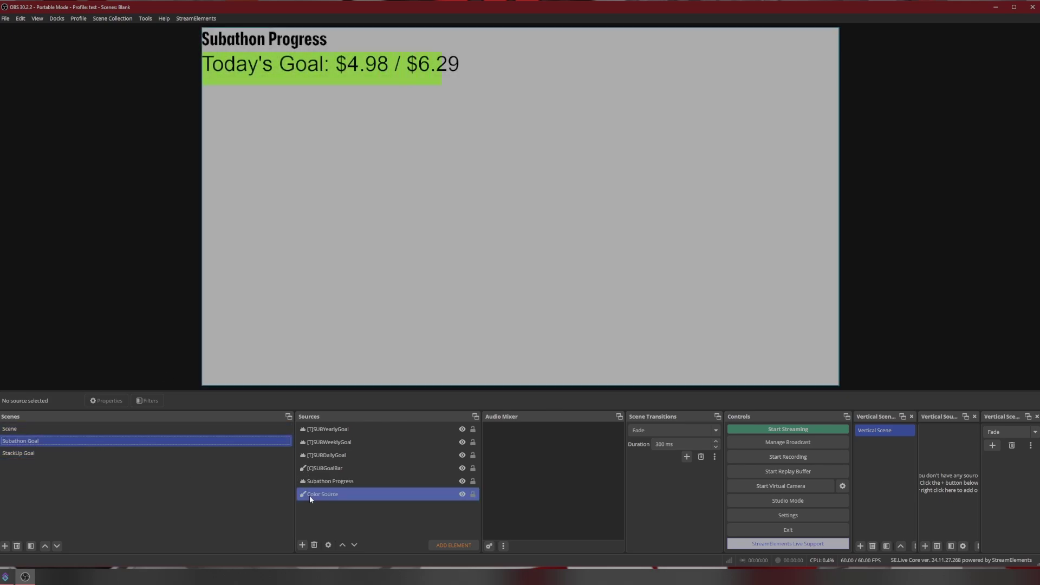
left_click(314, 545)
key("Return")
Add the existing Subathon Goal scene as a source in the main scene named Scene
left_click(34, 430)
left_click(368, 443)
left_click(378, 429)
left_click(336, 509)
left_click(302, 545)
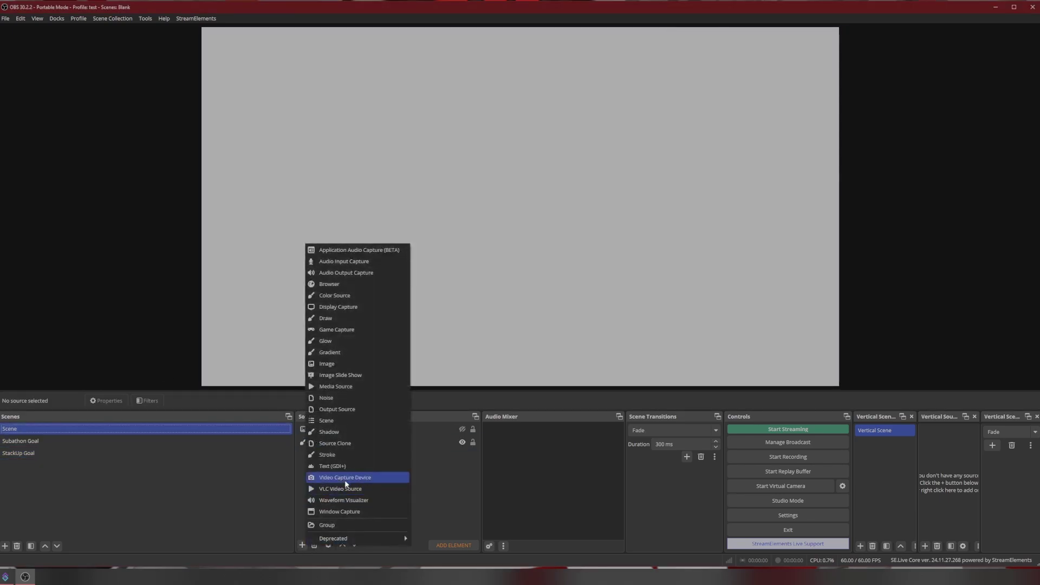
left_click(344, 421)
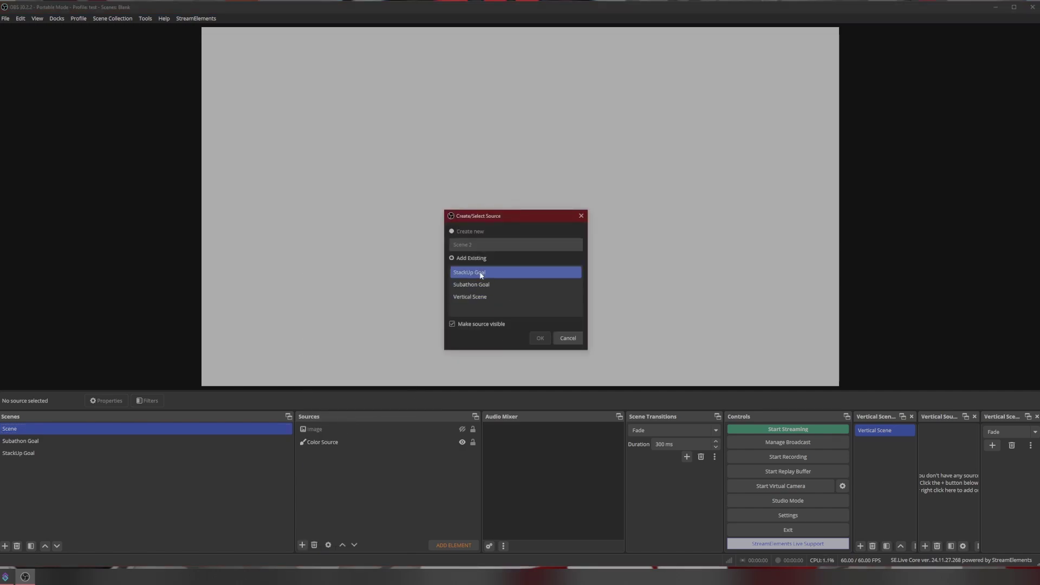
double_click(471, 284)
Add the StackUp Goal scene as a source in Scene and place it below the Subathon goal bar
left_click(302, 545)
left_click(357, 447)
left_click_drag(469, 147, 469, 202)
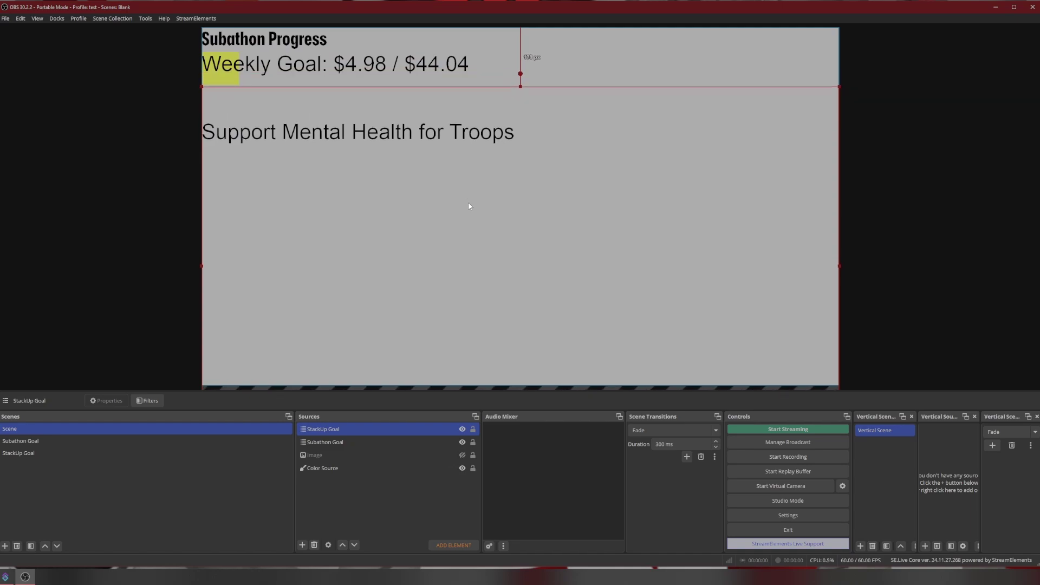
left_click(356, 479)
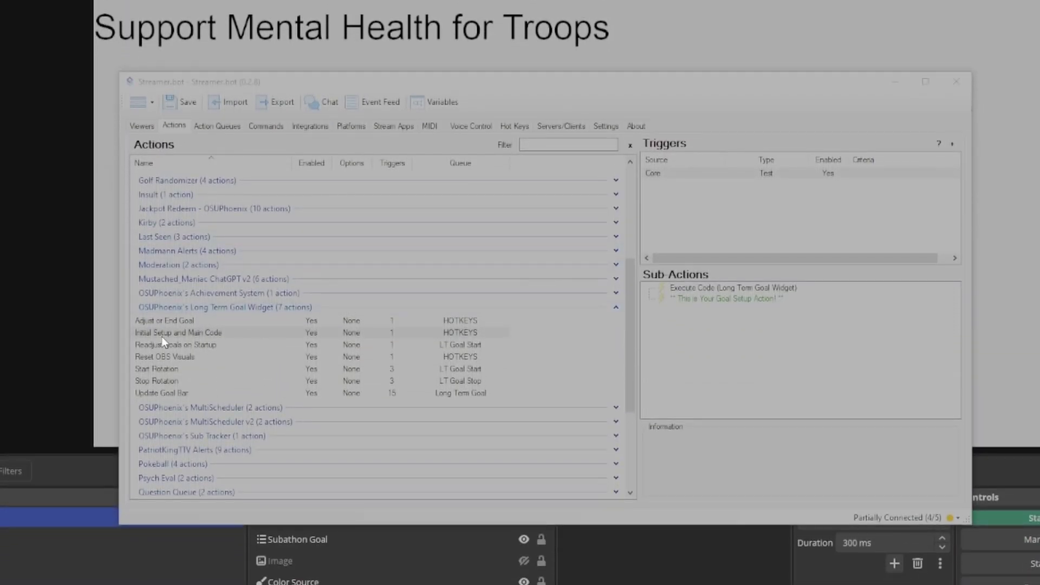
Switch to Streamer.bot, duplicate the Readjust goals on Startup action, and open the copy's OSURDgoalPrefix variable sub-action
left_click(173, 345)
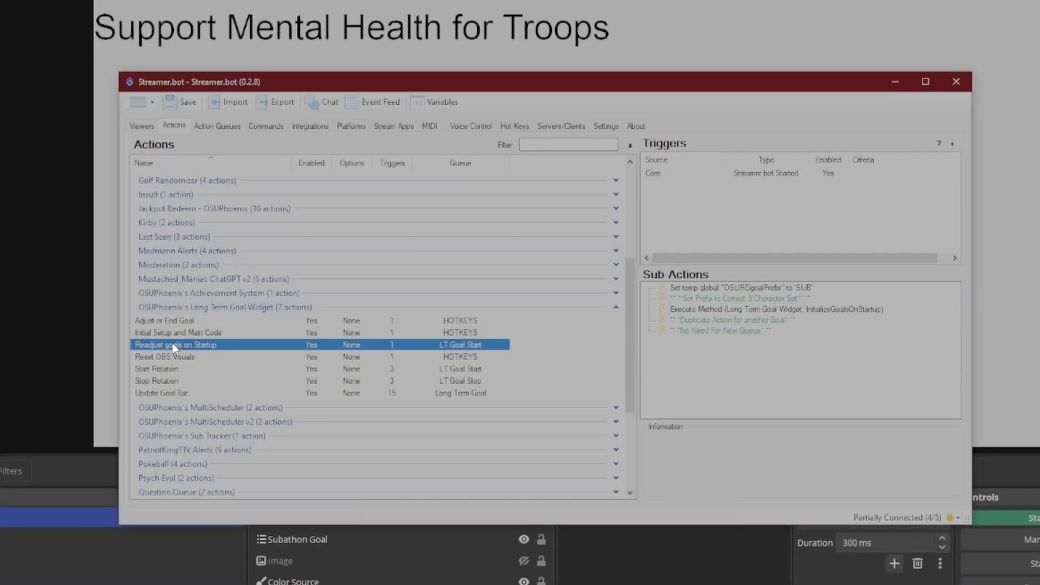
left_click(711, 320)
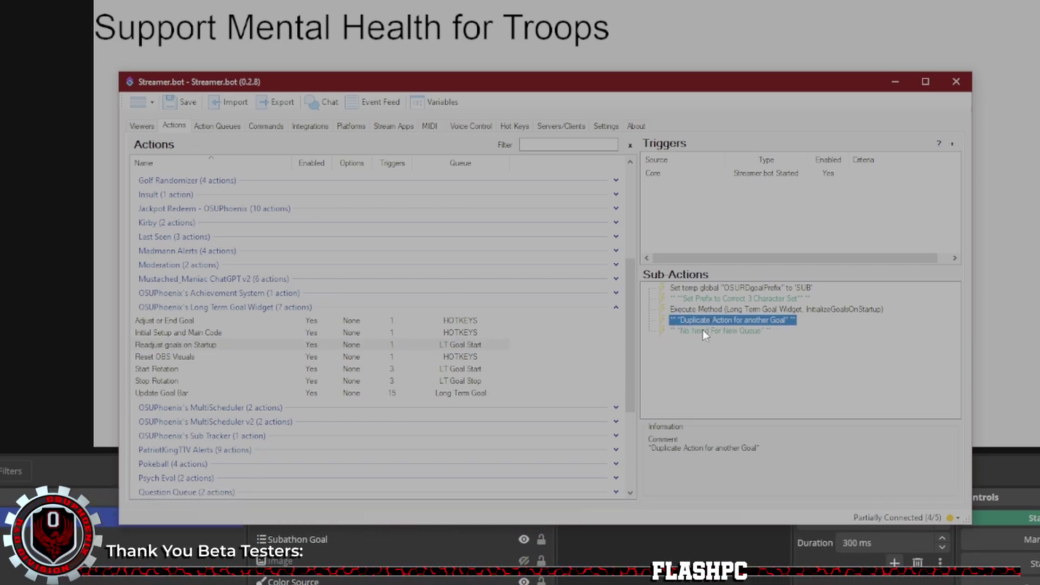
left_click(704, 330)
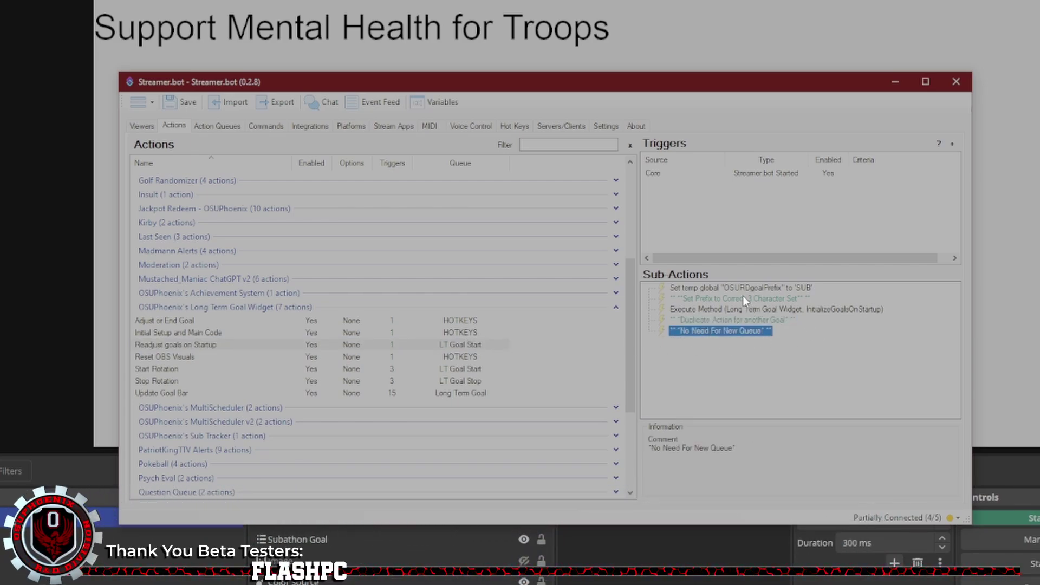
left_click(705, 300)
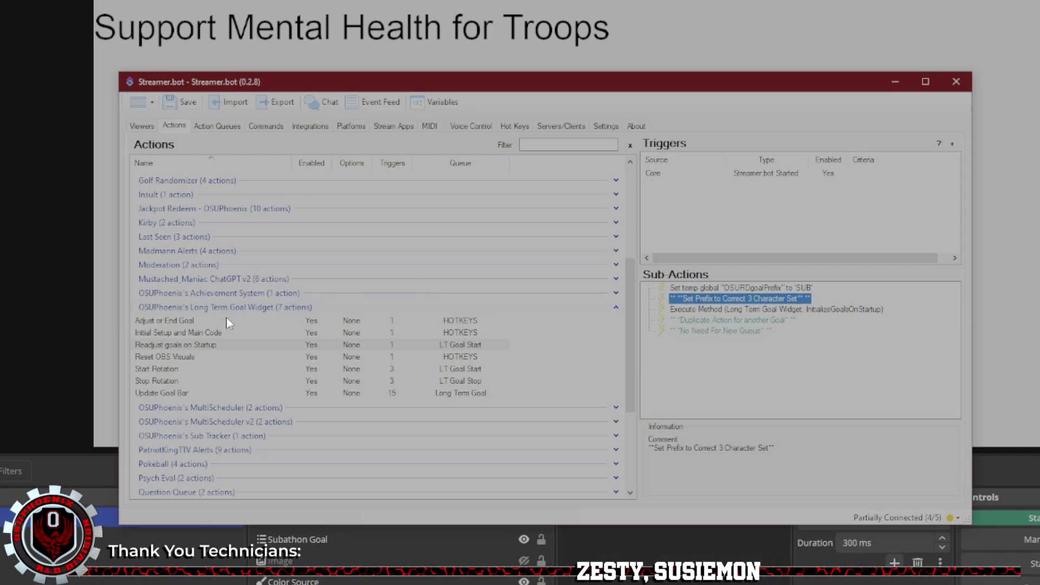
right_click(206, 347)
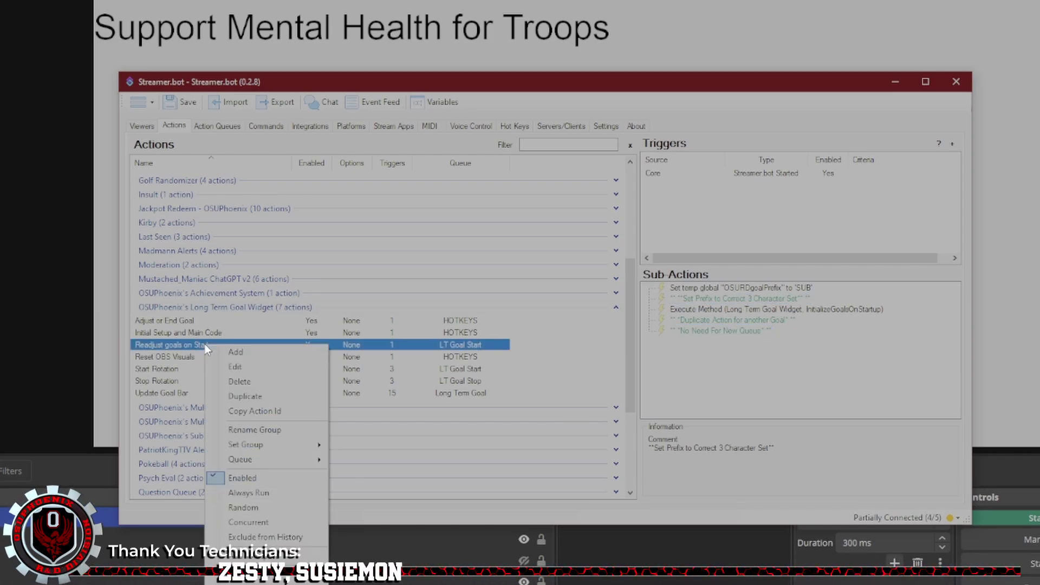
left_click(252, 399)
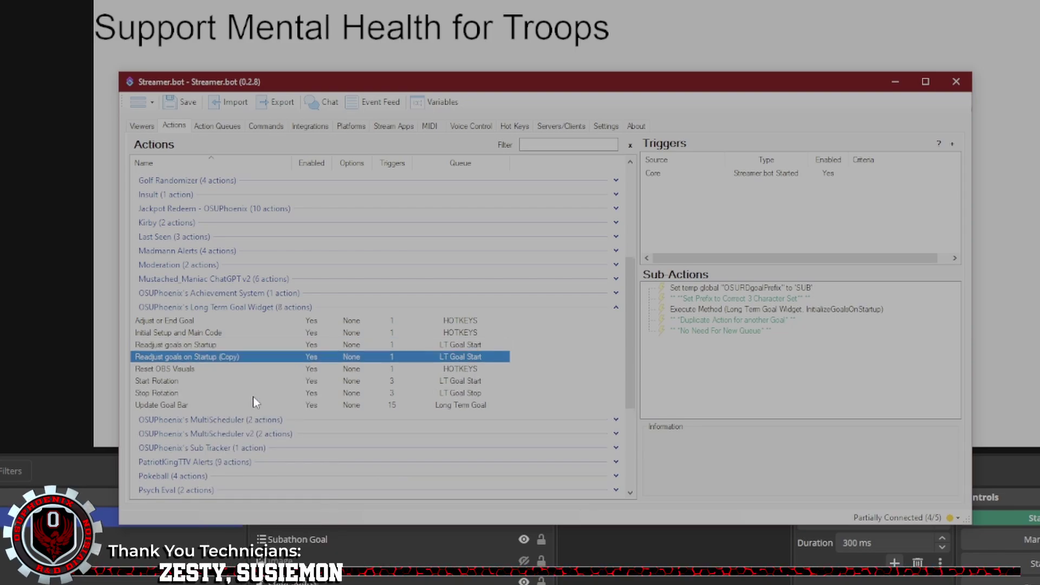
double_click(795, 287)
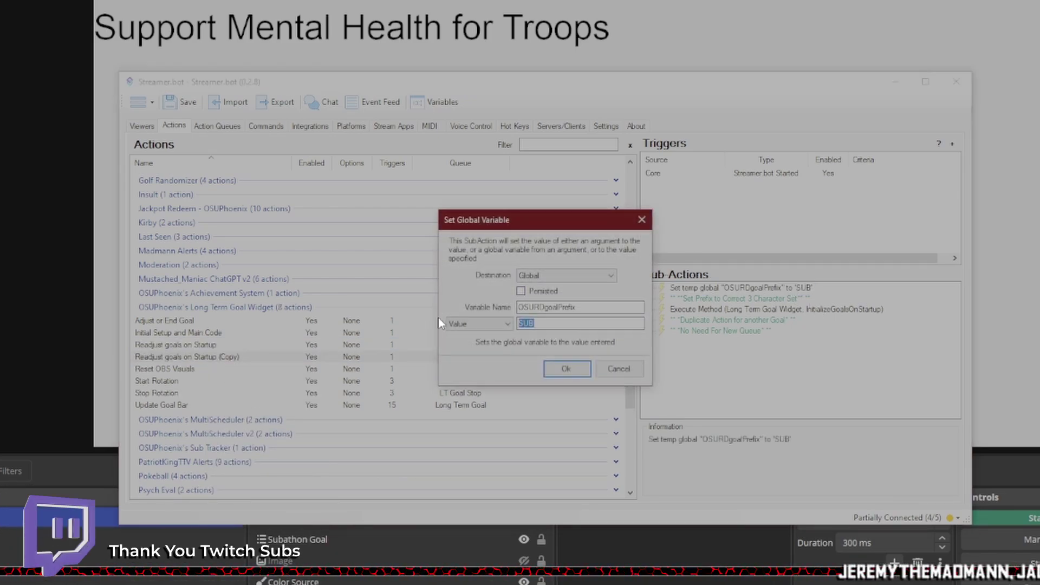
key("Escape")
Duplicate the Reset OBS Visuals action and open the copy's OSURDgoalPrefix variable sub-action
right_click(179, 369)
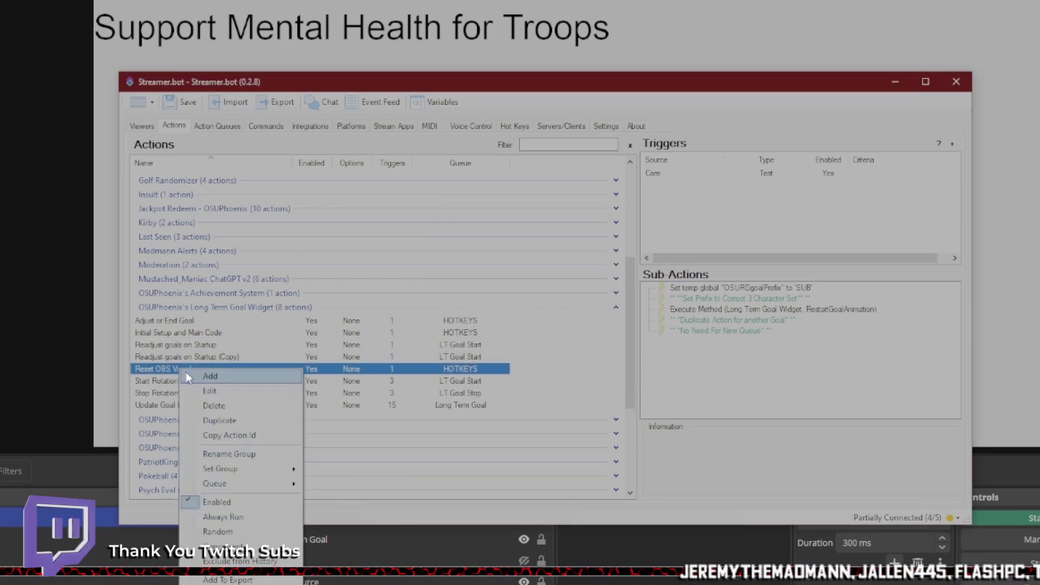
left_click(226, 420)
double_click(800, 288)
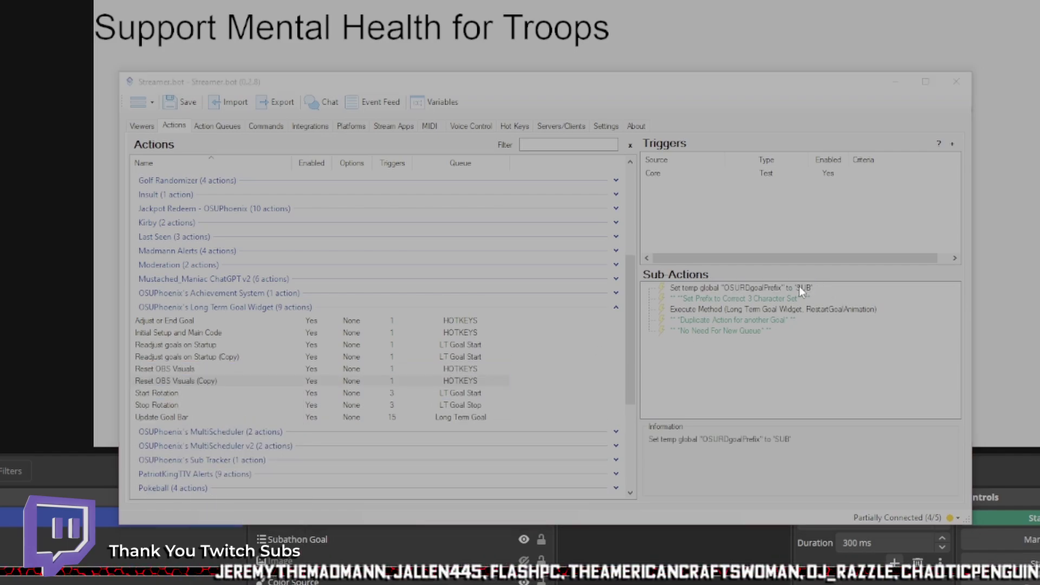
key("Escape")
Duplicate the Start Rotation action and set the copy's OSURDgoalPrefix value to STA
right_click(184, 393)
left_click(226, 437)
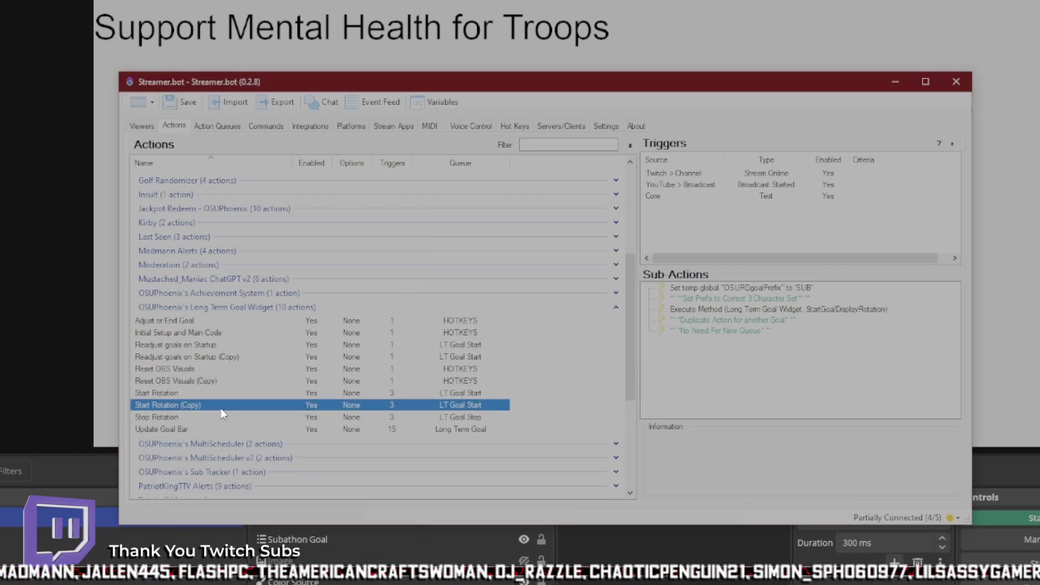
double_click(798, 289)
type("STA")
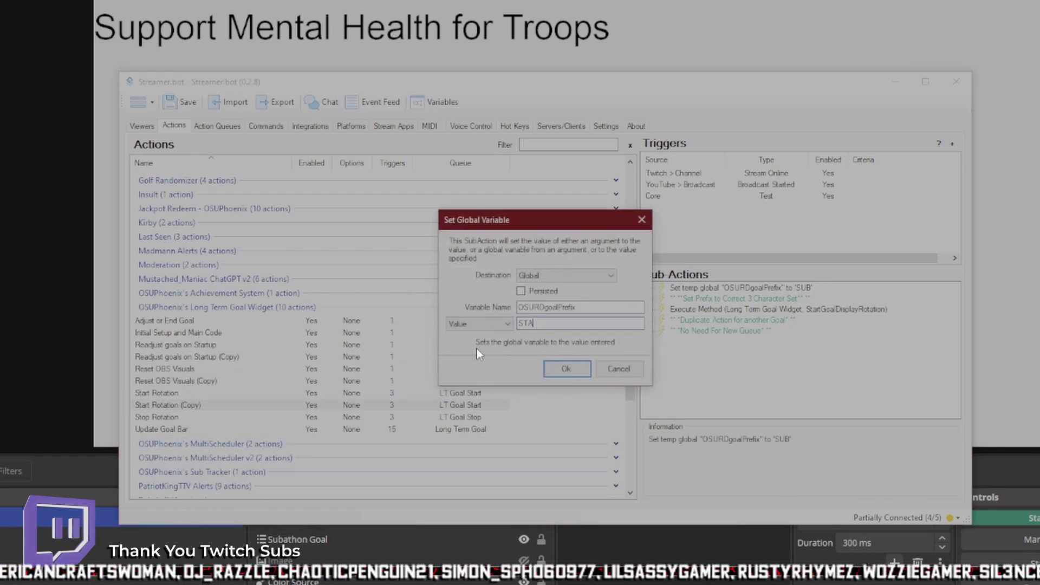
key("Return")
Duplicate the Stop Rotation action and set the copy's OSURDgoalPrefix value to STA
right_click(203, 418)
left_click(250, 475)
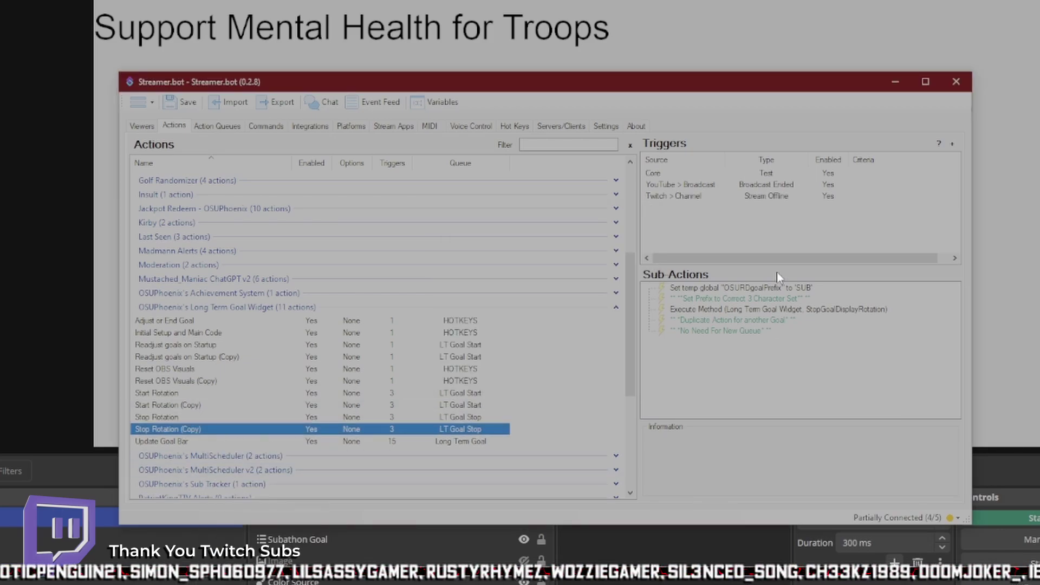
double_click(765, 287)
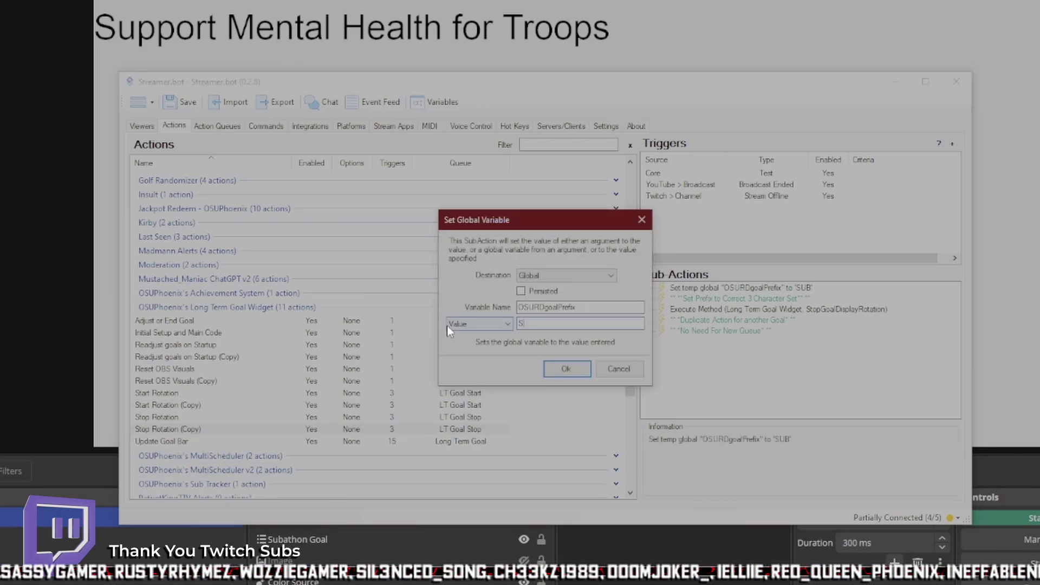
left_click(566, 370)
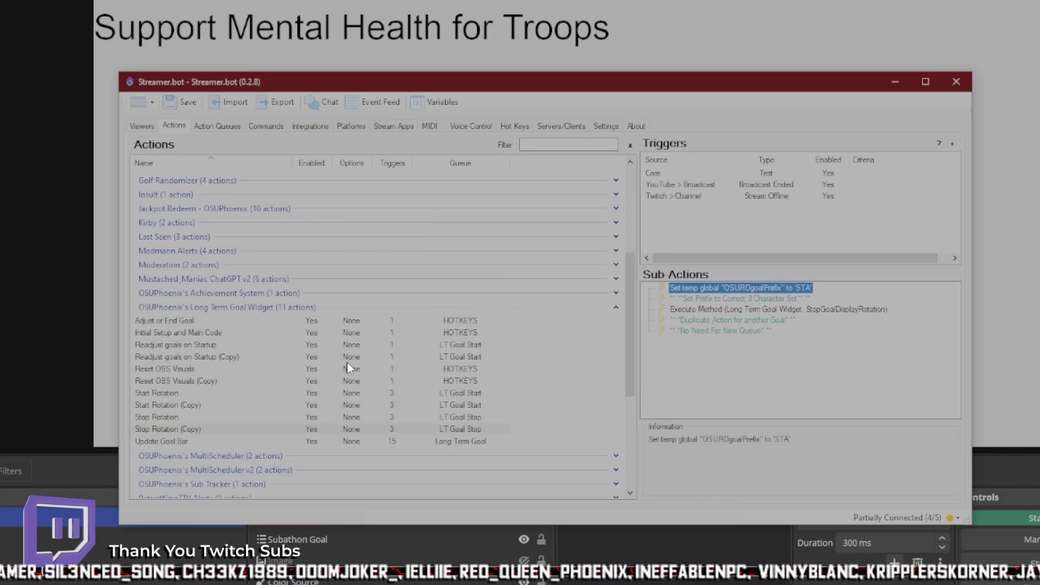
left_click(746, 388)
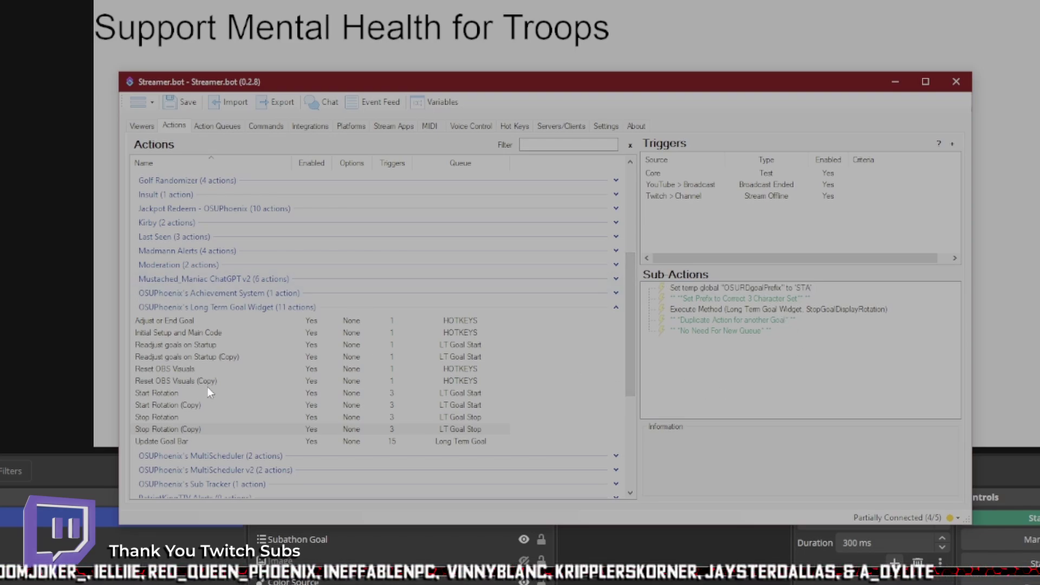
Test the startup trigger of the Readjust goals on Startup (Copy) action and move the Streamer.bot window clear of the goal display
left_click(191, 405)
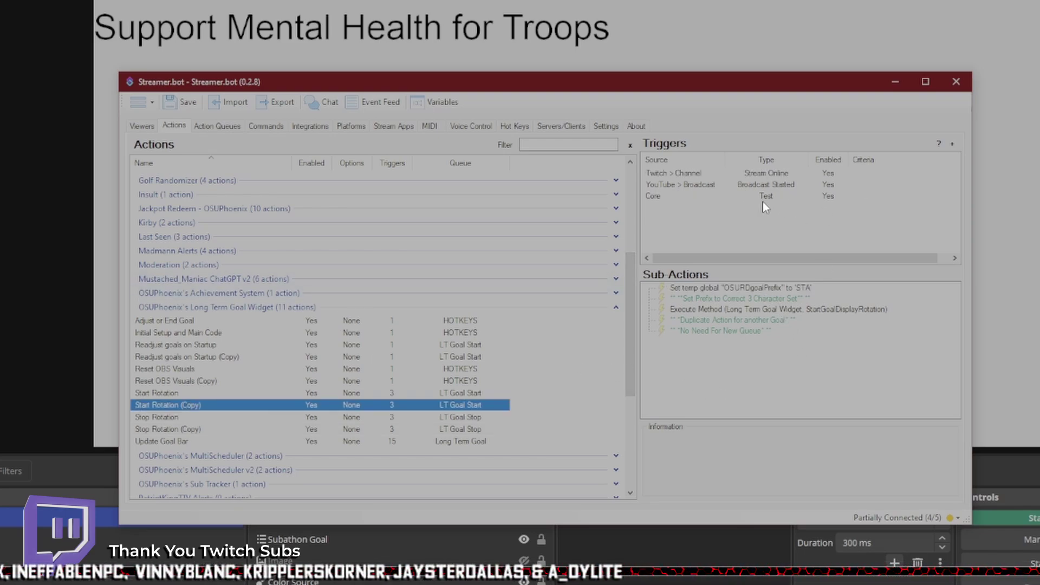
left_click(213, 356)
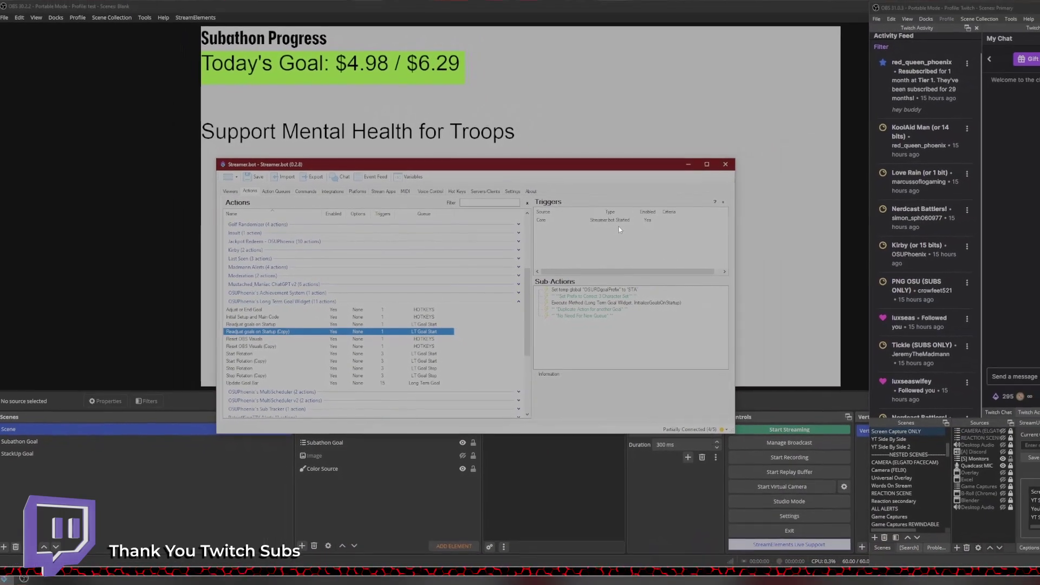
right_click(617, 220)
key("Escape")
left_click_drag(576, 169, 552, 219)
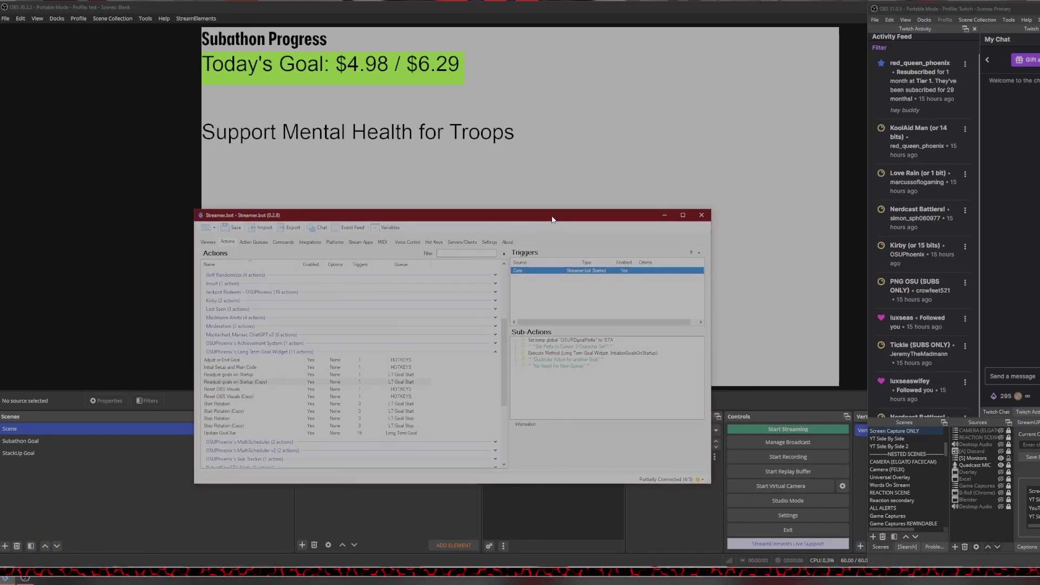
Start the StackUp goal's display rotation by testing the Core Test trigger of the Start Rotation (Copy) action
left_click(233, 412)
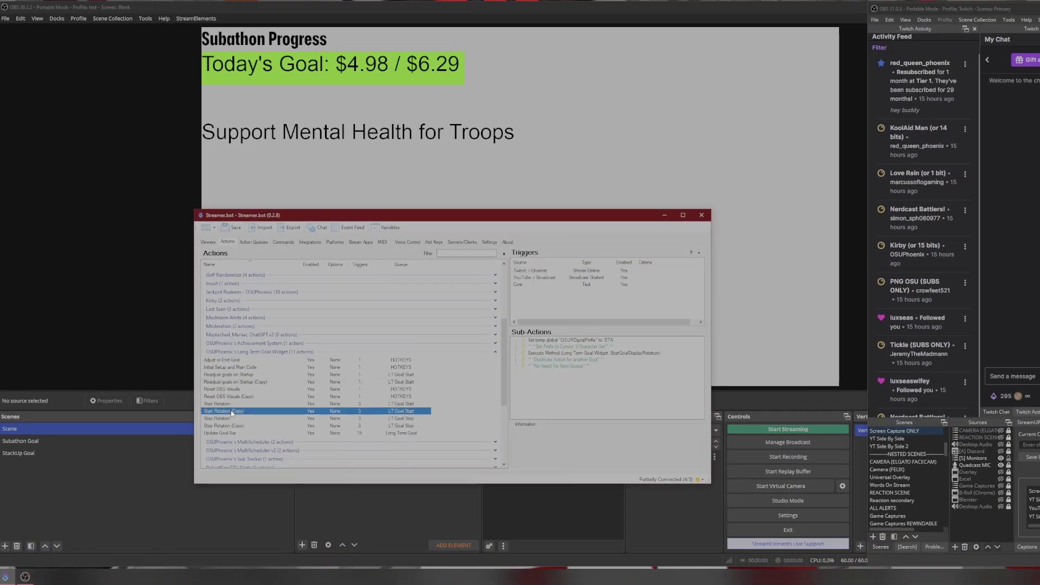
right_click(589, 289)
left_click(607, 404)
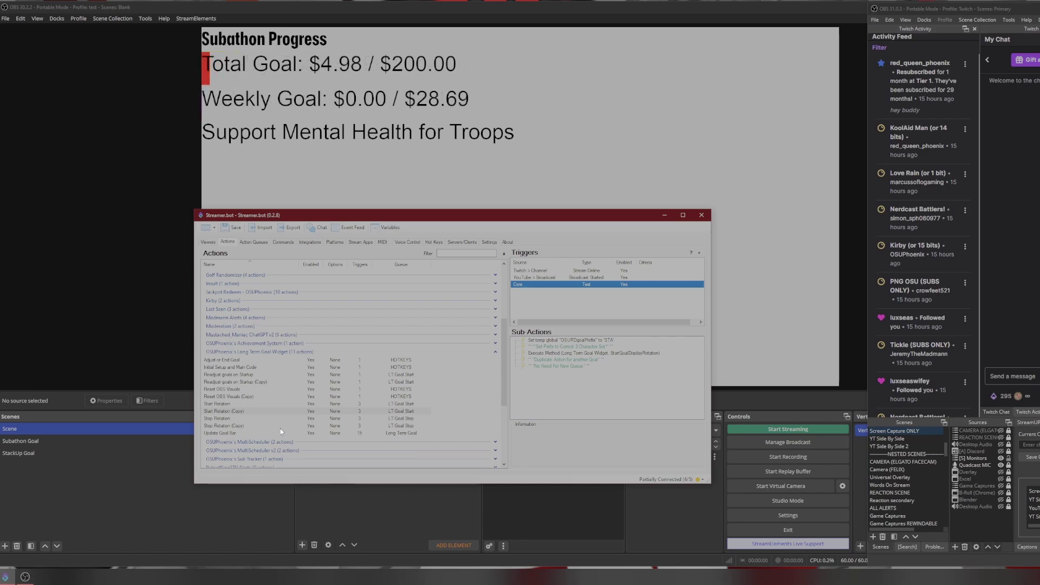
Simulate a Twitch Cheer event on the Update Goal Bar action
left_click(260, 434)
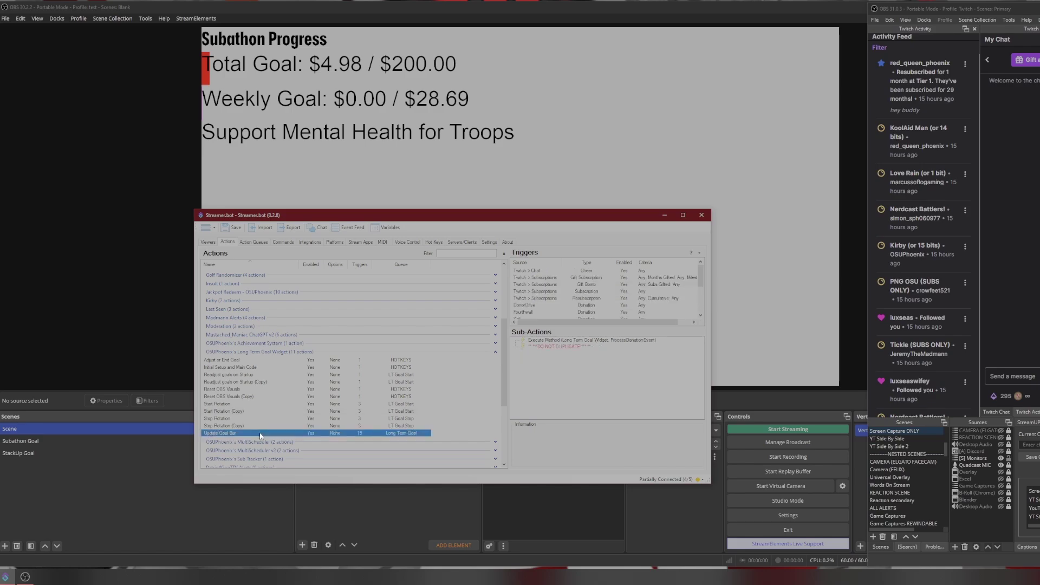
left_click(585, 270)
right_click(585, 271)
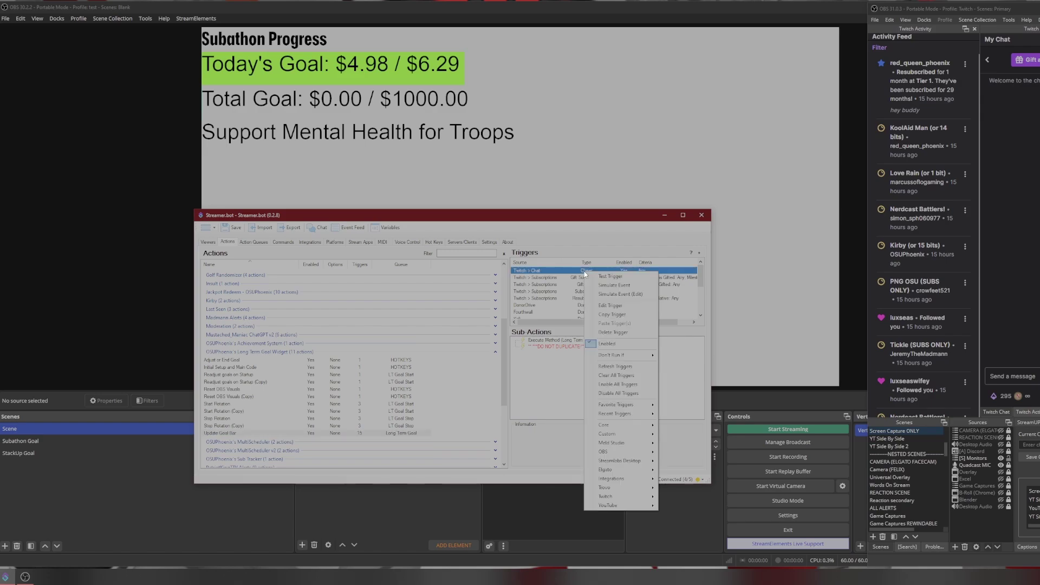
left_click(613, 286)
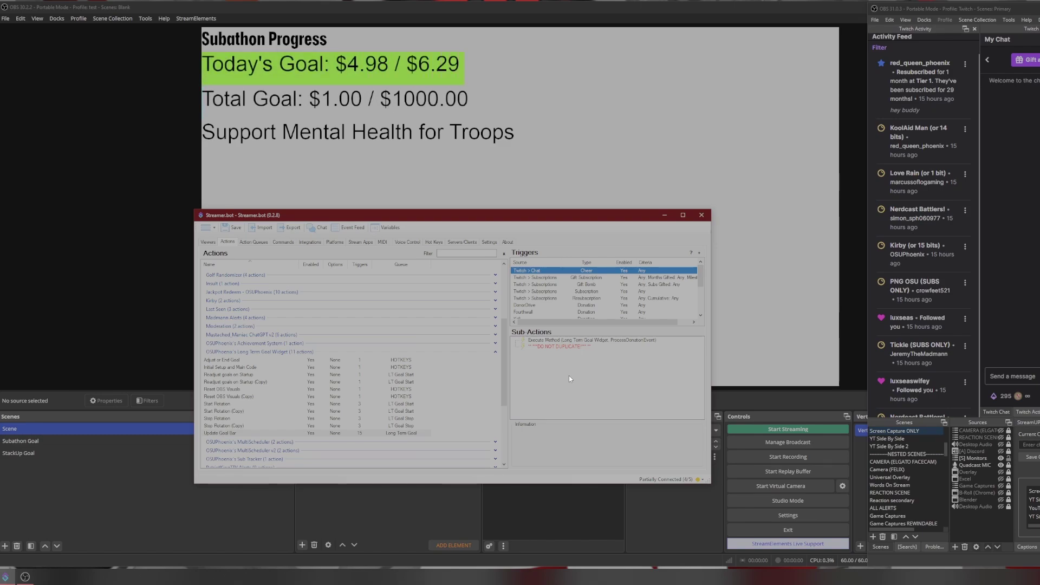
Simulate a Twitch Gift Subscription event on the Update Goal Bar action
left_click(579, 278)
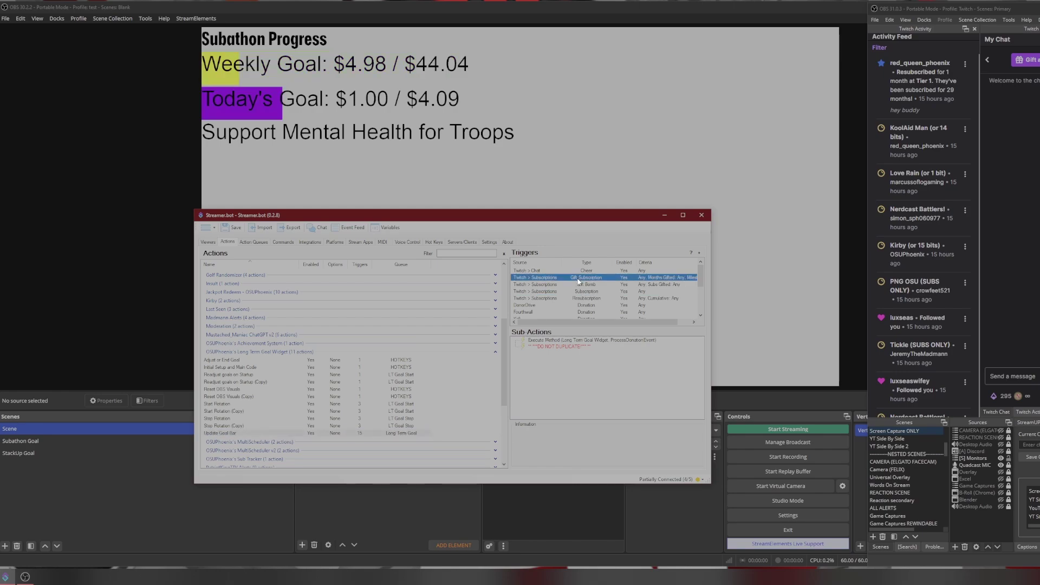
right_click(579, 279)
left_click(596, 292)
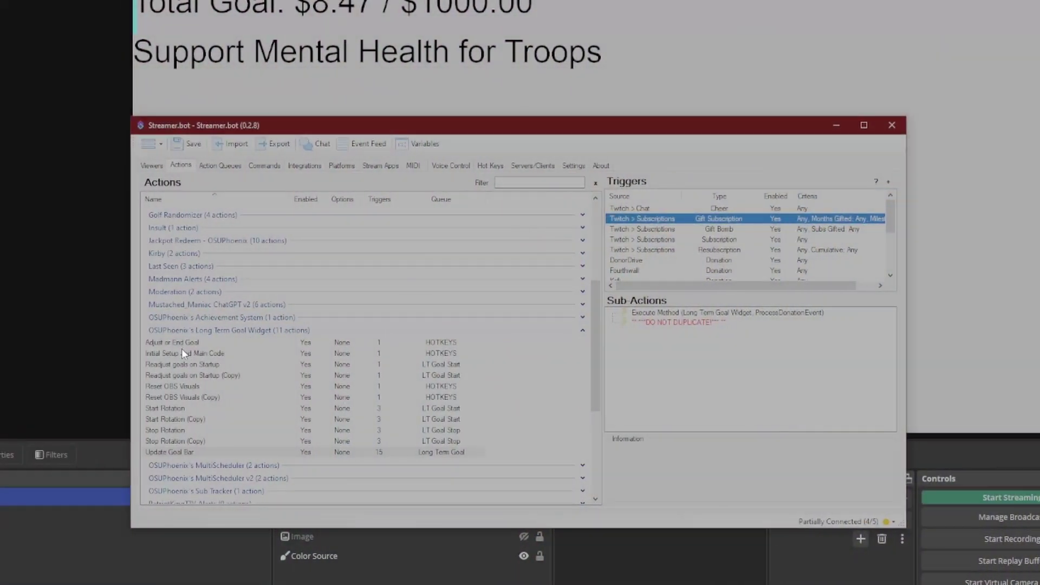
Read the comment in Adjust or End Goal and run the Test triggers of Stop Rotation and Stop Rotation (Copy)
left_click(181, 343)
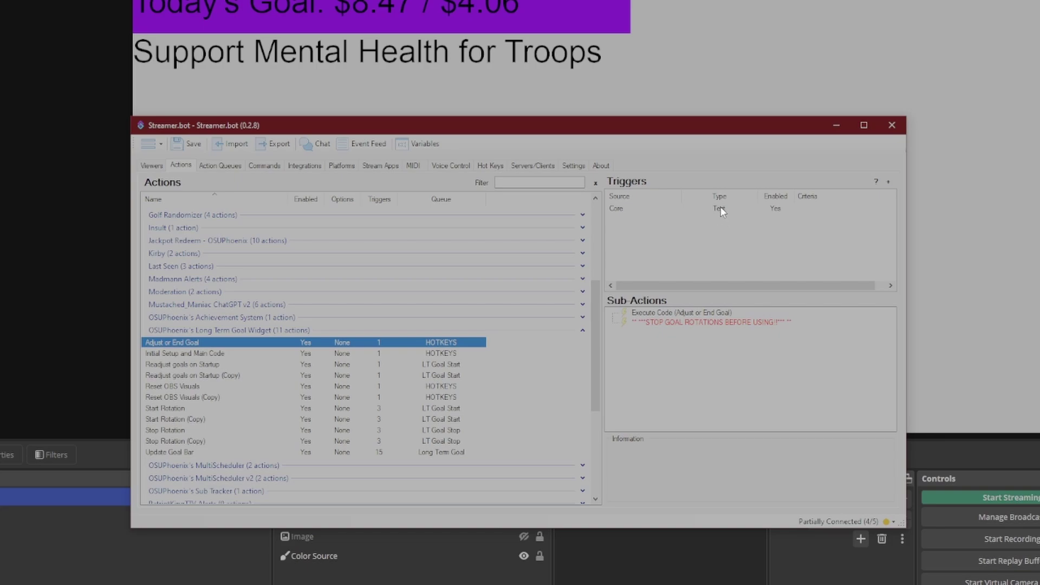
left_click(688, 325)
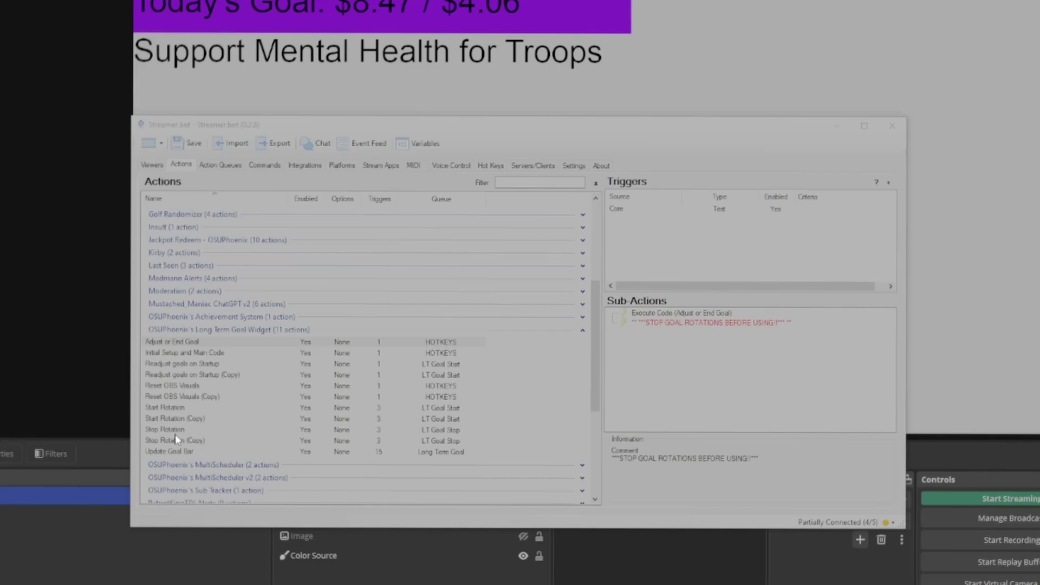
left_click(175, 431)
left_click(723, 210)
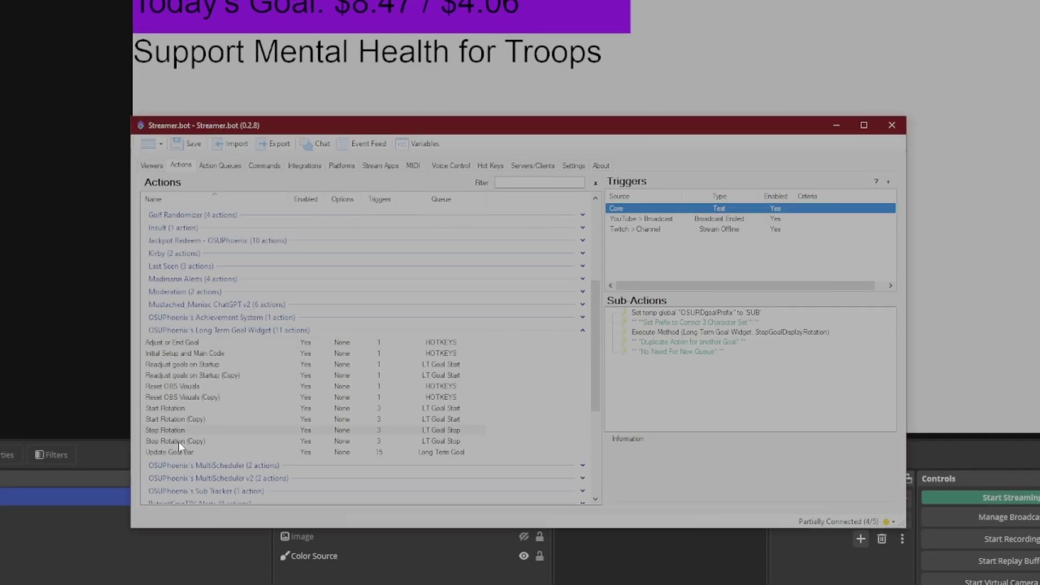
left_click(178, 442)
left_click(720, 208)
right_click(719, 208)
left_click(739, 213)
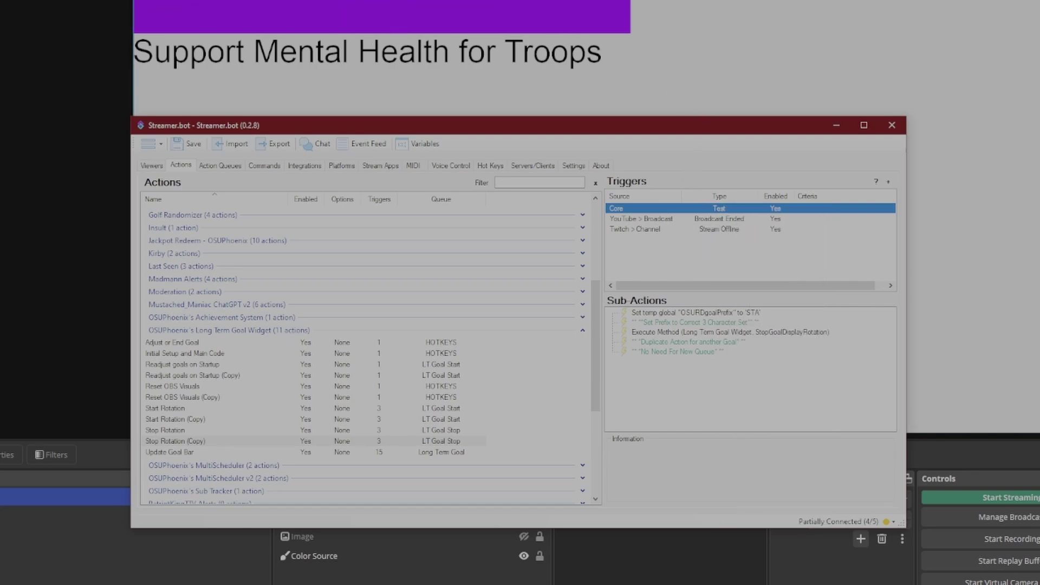
Reset both goals' visuals by testing the triggers of Reset OBS Visuals and Reset OBS Visuals (Copy)
left_click(190, 386)
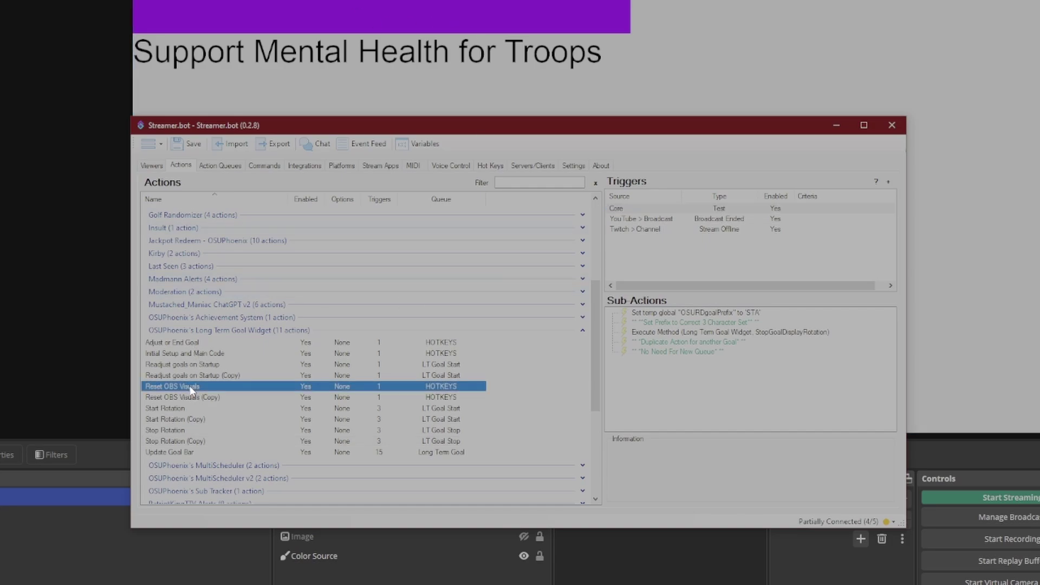
right_click(719, 208)
key("Escape")
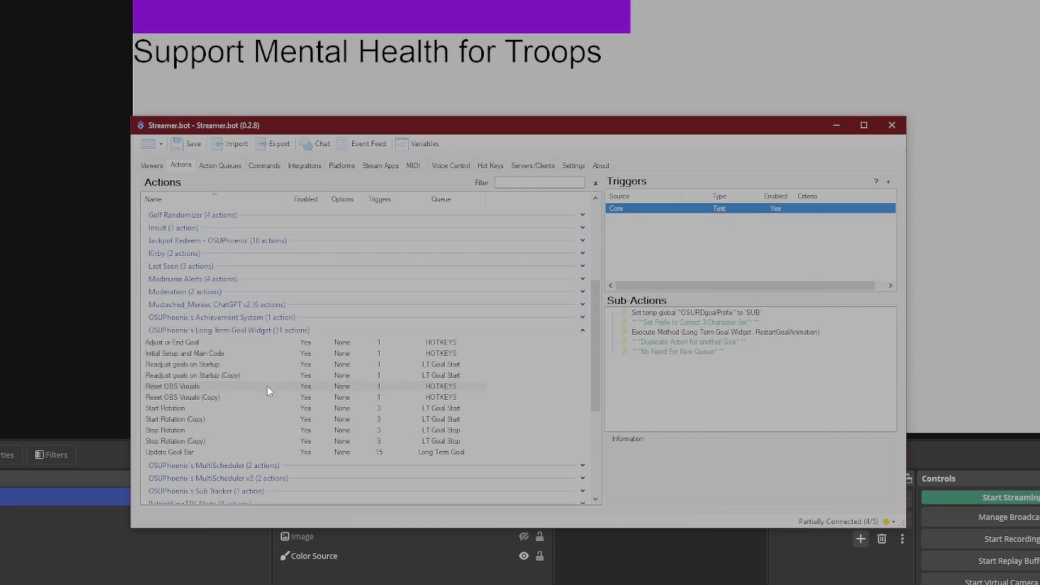
left_click(262, 397)
right_click(723, 209)
key("Escape")
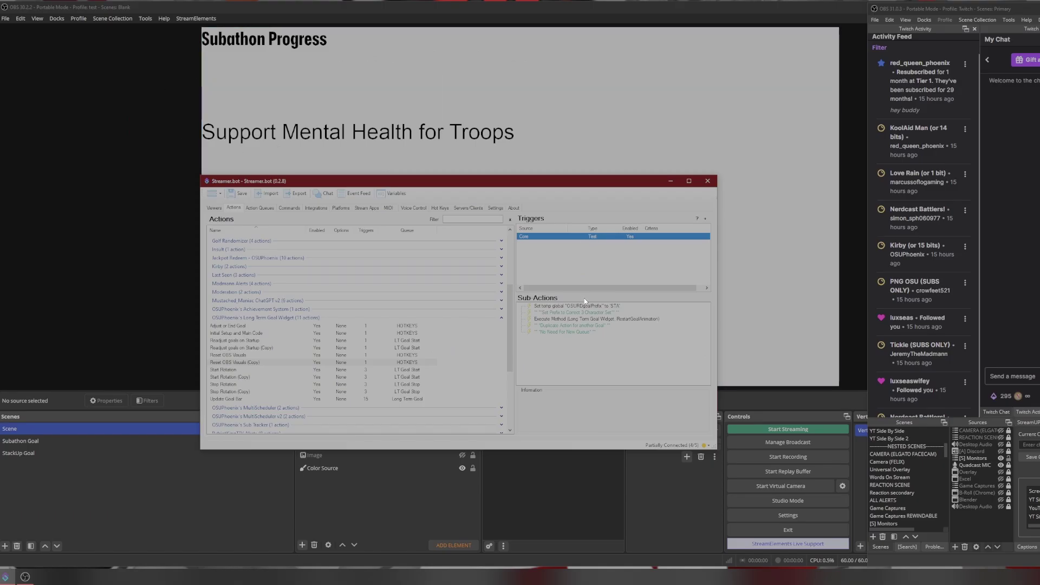
Run the Test trigger of the Adjust or End Goal action and move its Adjust or Delete Goal dialog into clear view
left_click(406, 326)
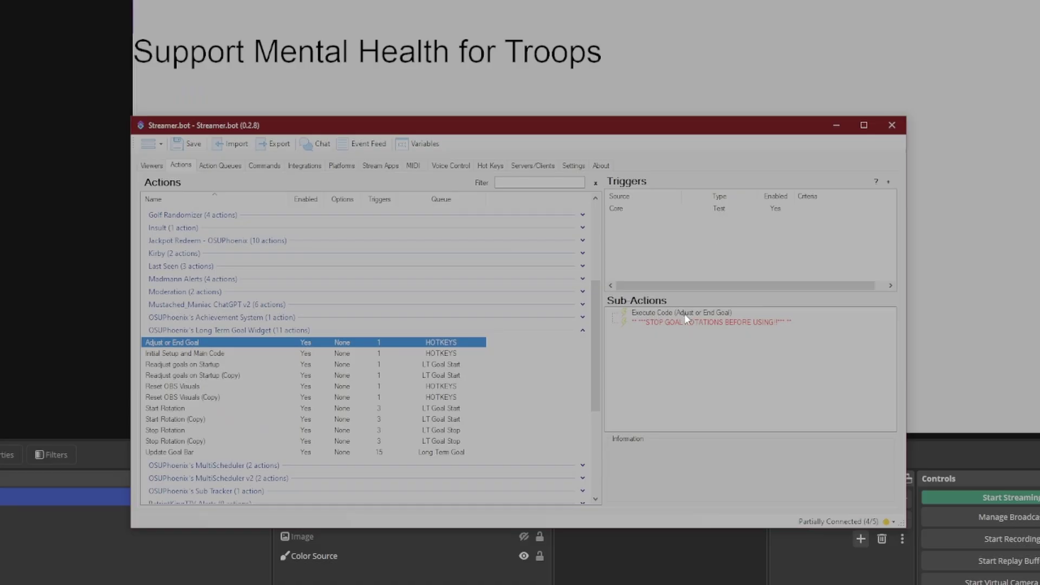
left_click(655, 316)
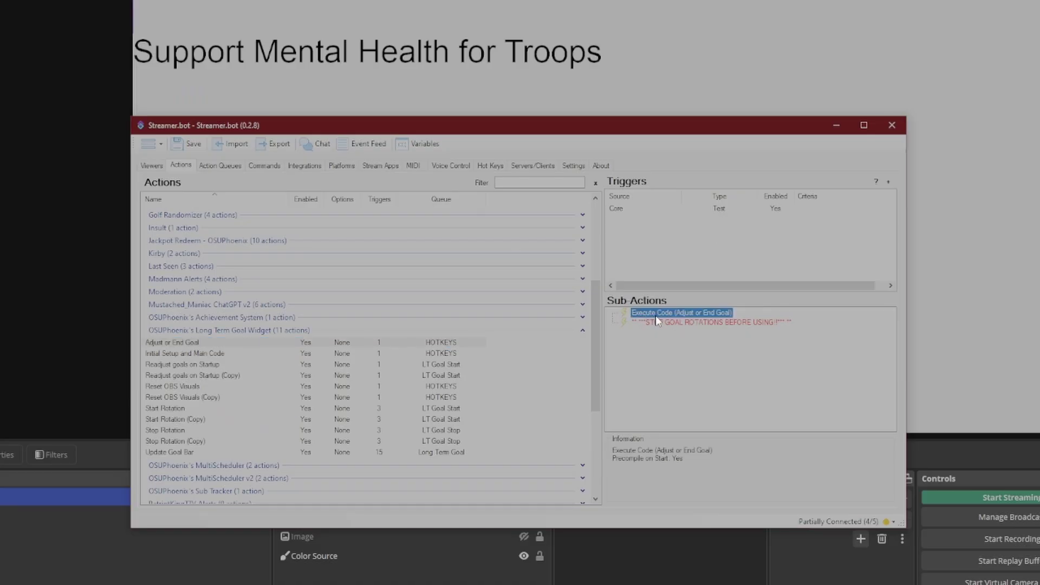
right_click(720, 210)
left_click(741, 215)
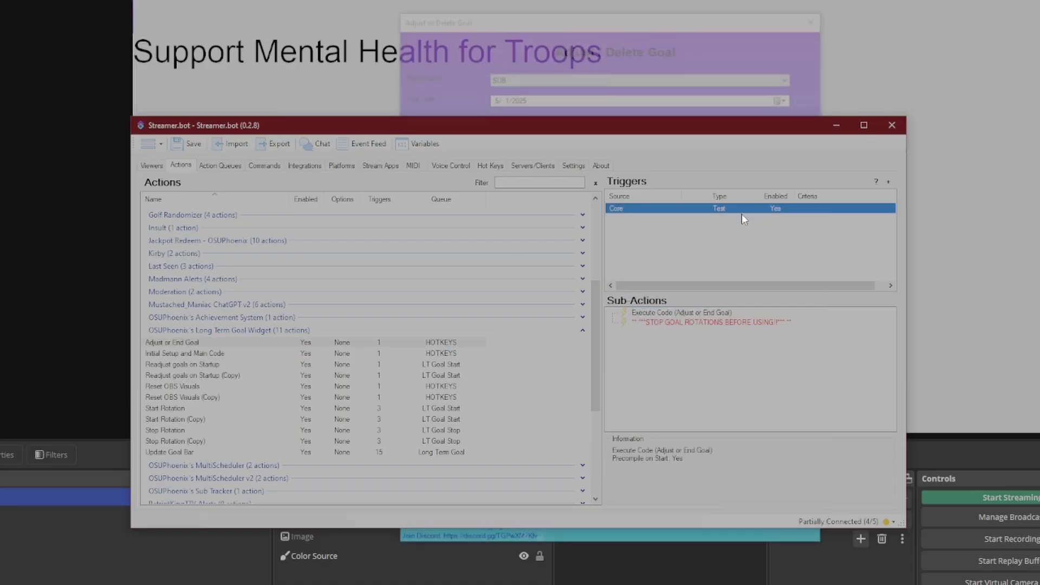
left_click(648, 47)
left_click_drag(645, 26, 567, 58)
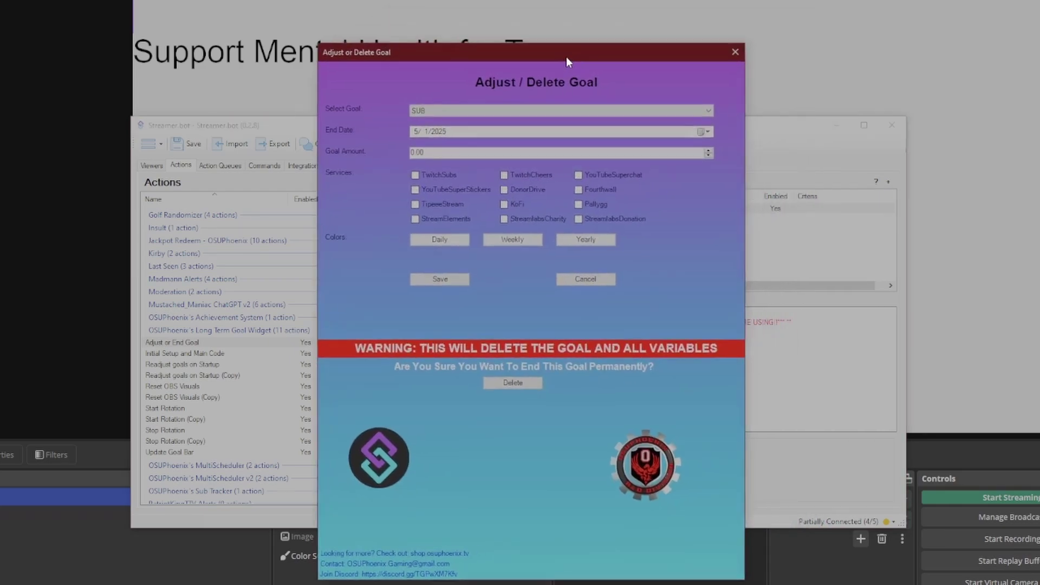
Check the list of selectable goals, keep SUB selected, and permanently delete that goal together with its scene
left_click(531, 112)
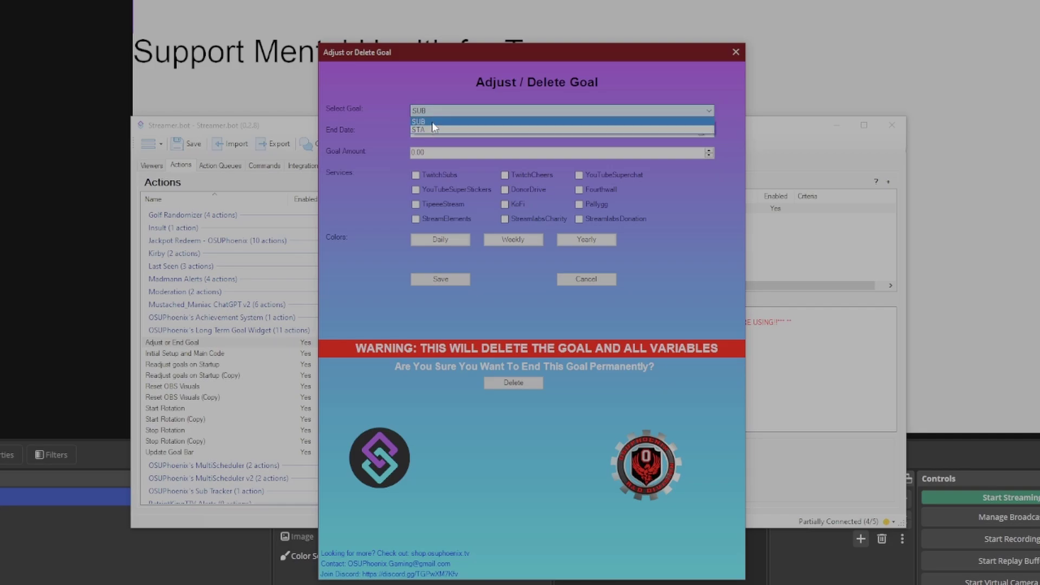
key("Escape")
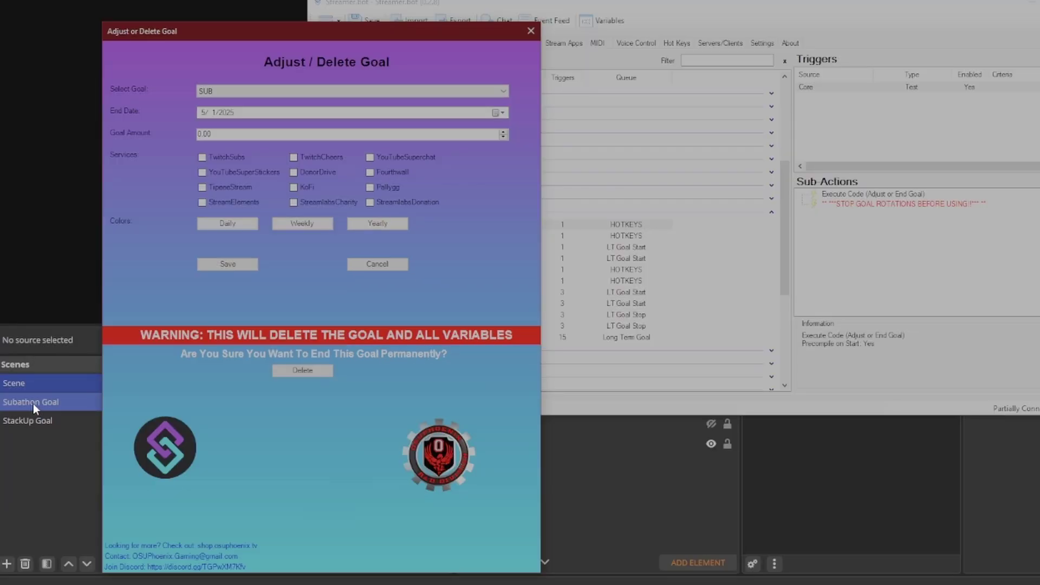
left_click(320, 371)
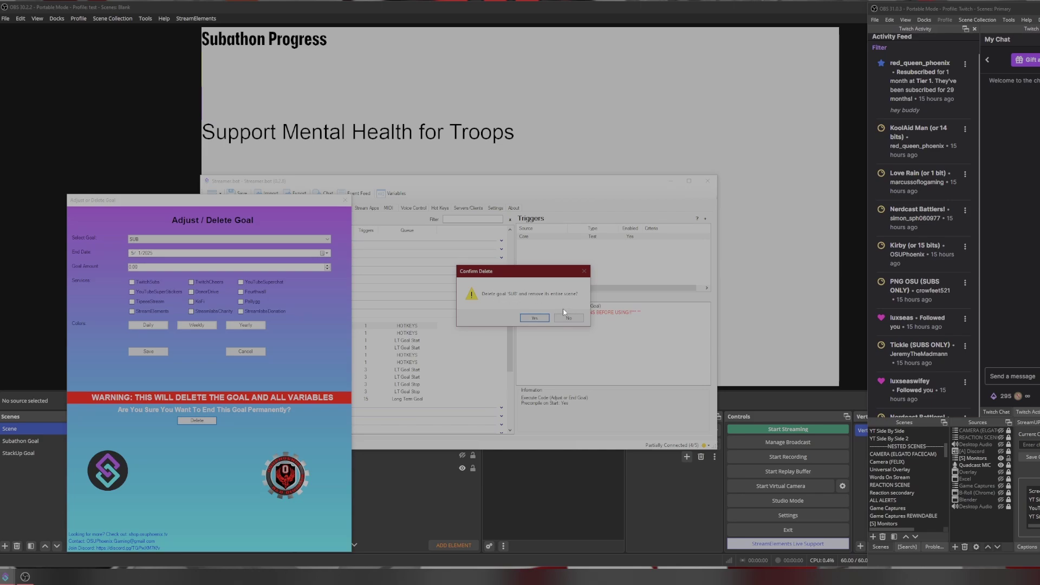
left_click(534, 318)
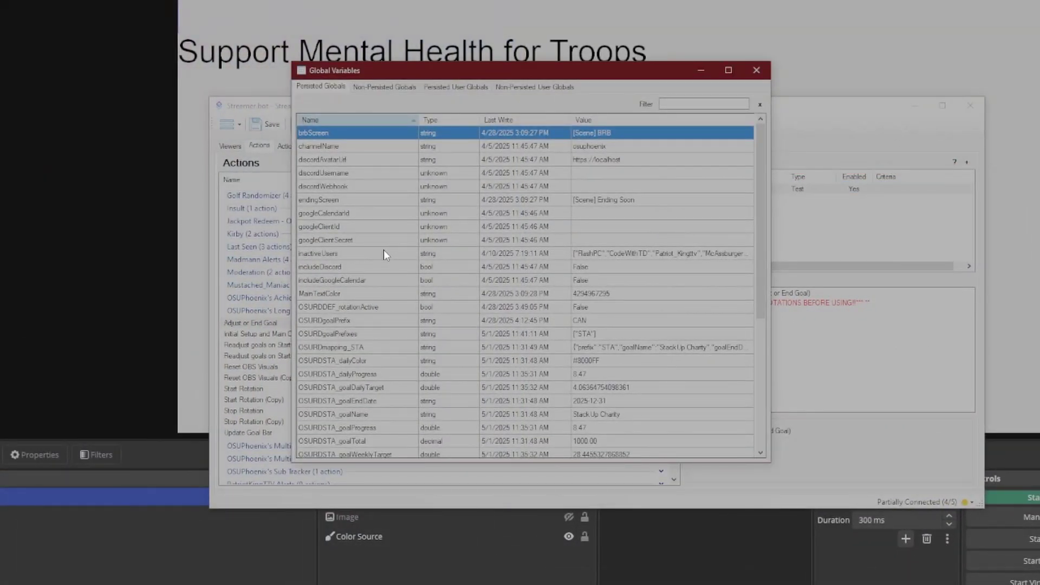
Review the persisted global variables for remaining goal prefixes and STA entries, and open the non-persisted globals
scroll(384, 252, "down", 3)
left_click(351, 241)
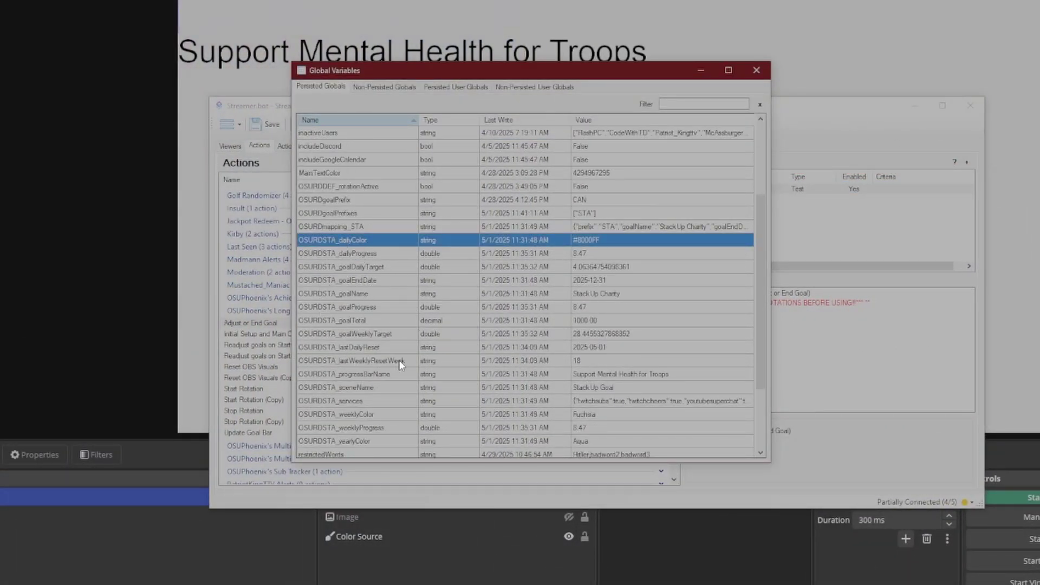
scroll(399, 360, "down", 1)
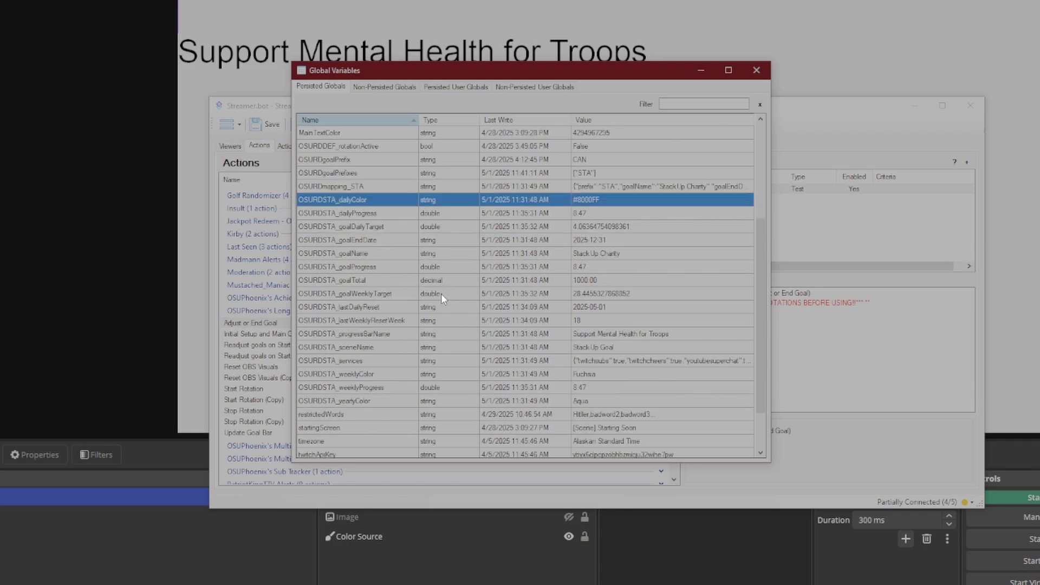
scroll(377, 412, "down", 1)
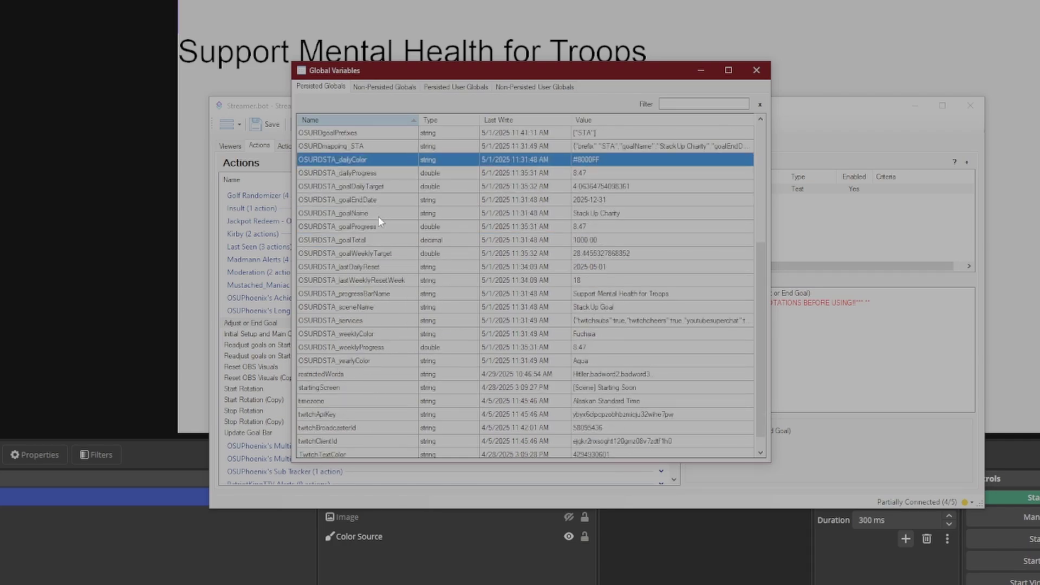
scroll(387, 308, "up", 3)
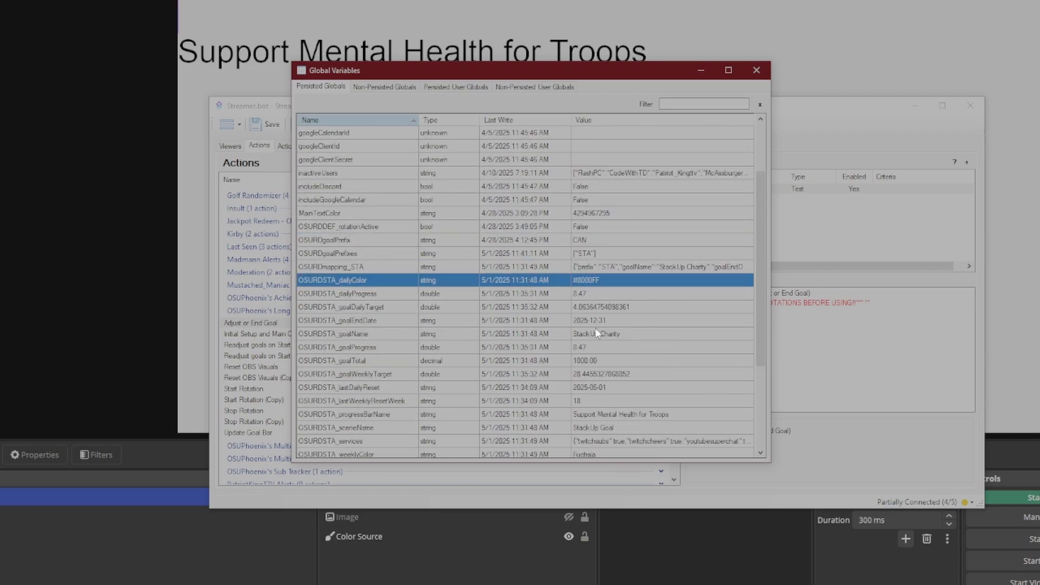
scroll(443, 424, "down", 2)
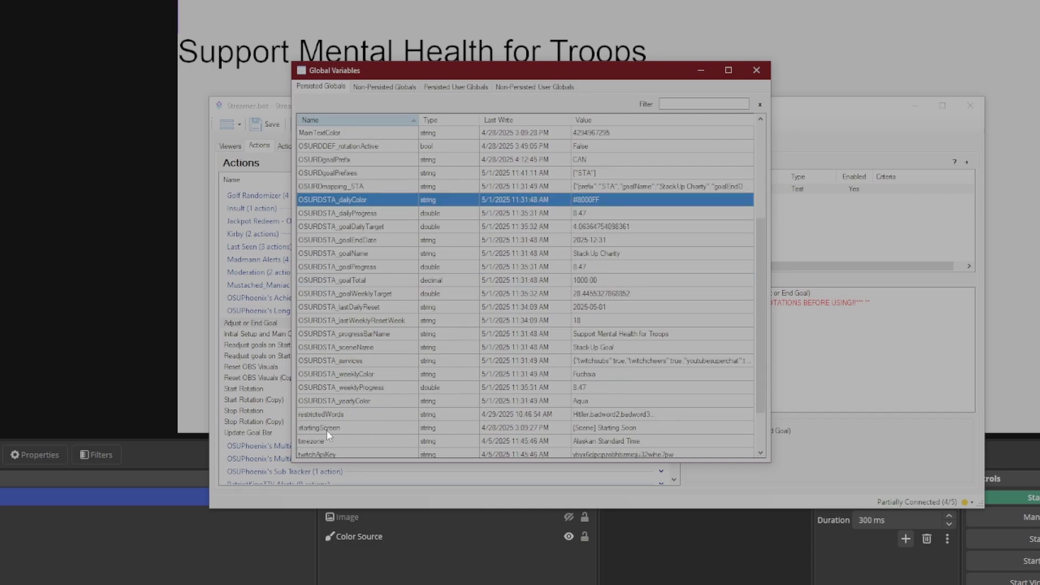
left_click(384, 86)
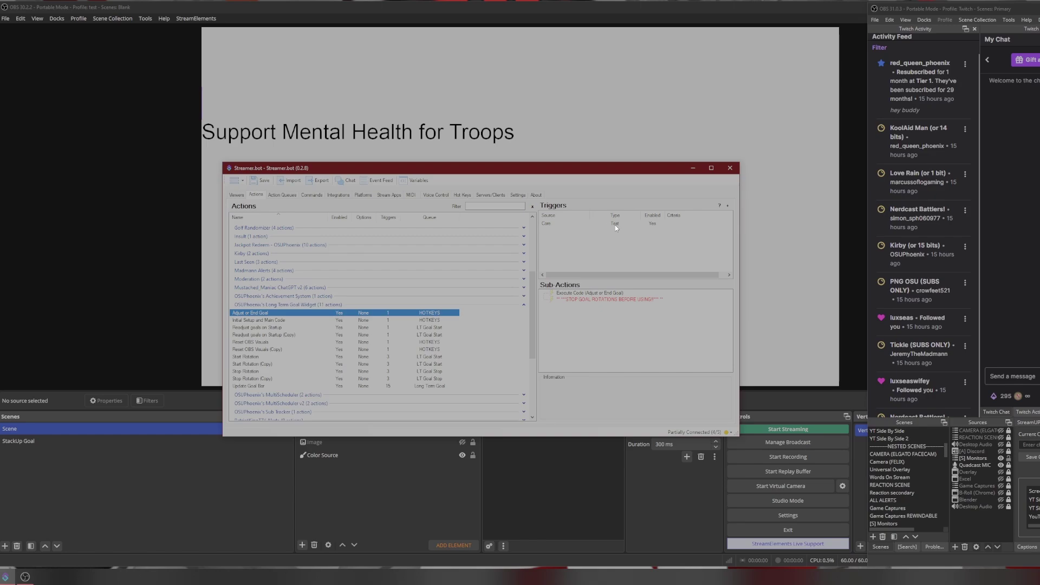
Reopen the Adjust or Delete Goal dialog from the Adjust or End Goal action and select the STA goal
right_click(616, 225)
left_click(626, 230)
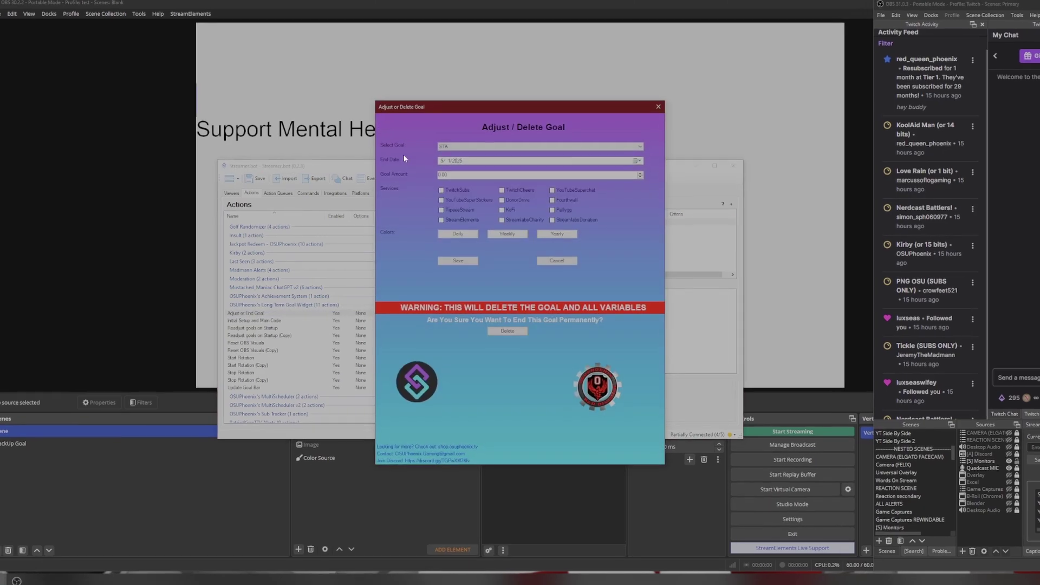
left_click(520, 145)
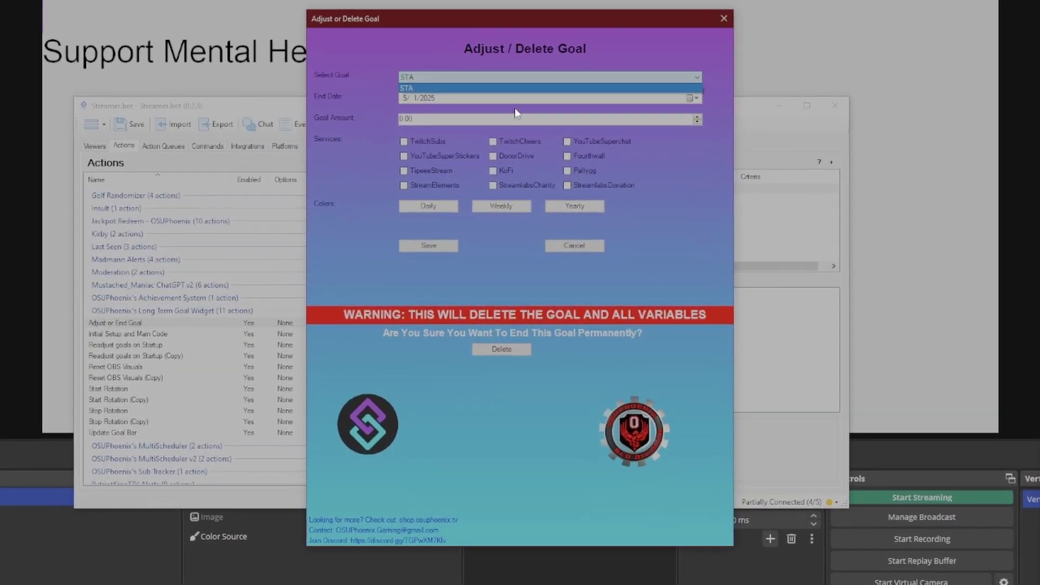
left_click(466, 76)
Set the STA goal's end date to 12/31/2025
left_click(696, 98)
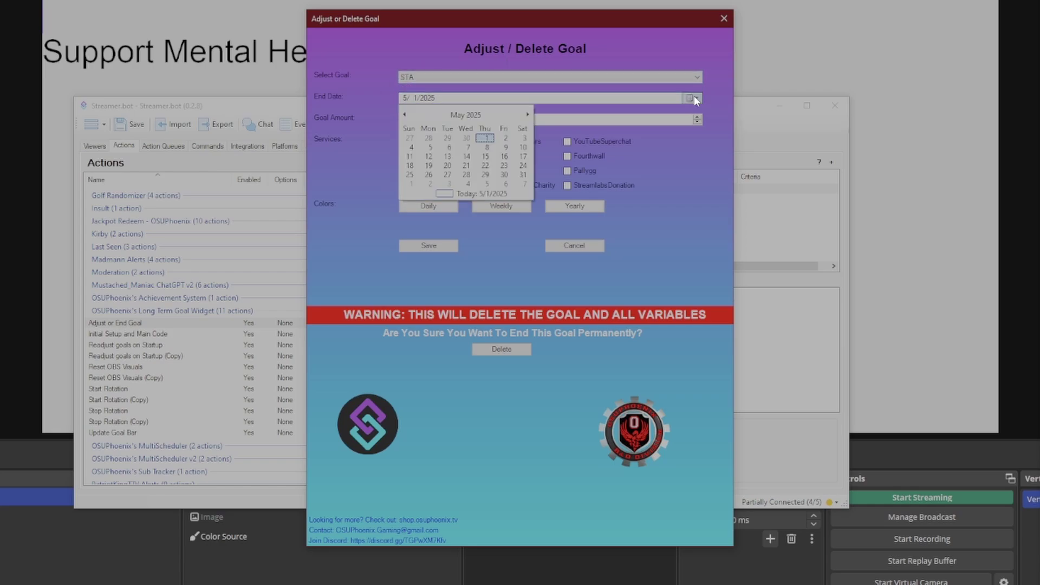
left_click(528, 114)
left_click(527, 114)
left_click(528, 114)
left_click(528, 115)
left_click(528, 115)
left_click(528, 114)
left_click(527, 114)
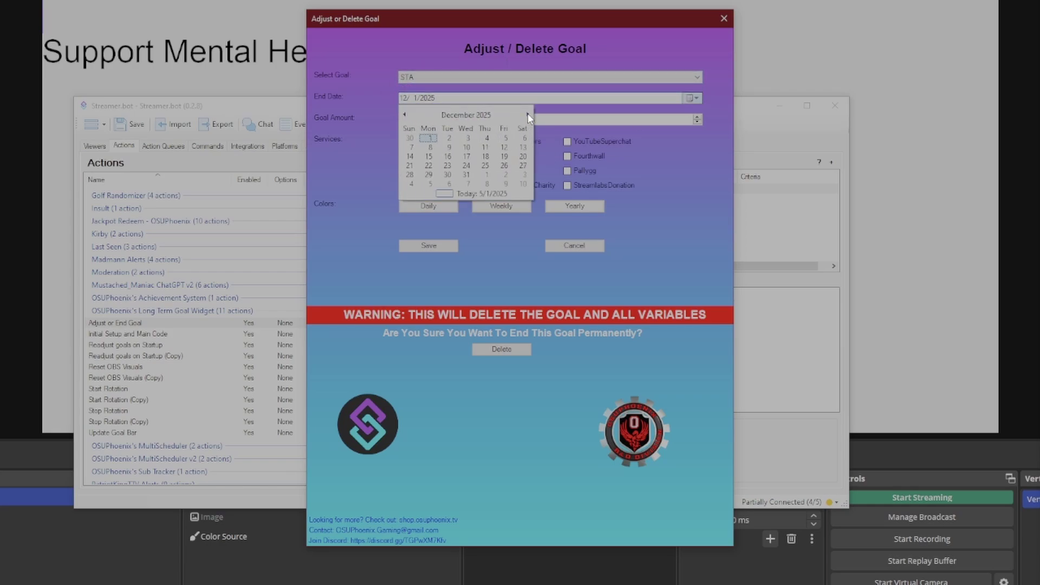
left_click(466, 173)
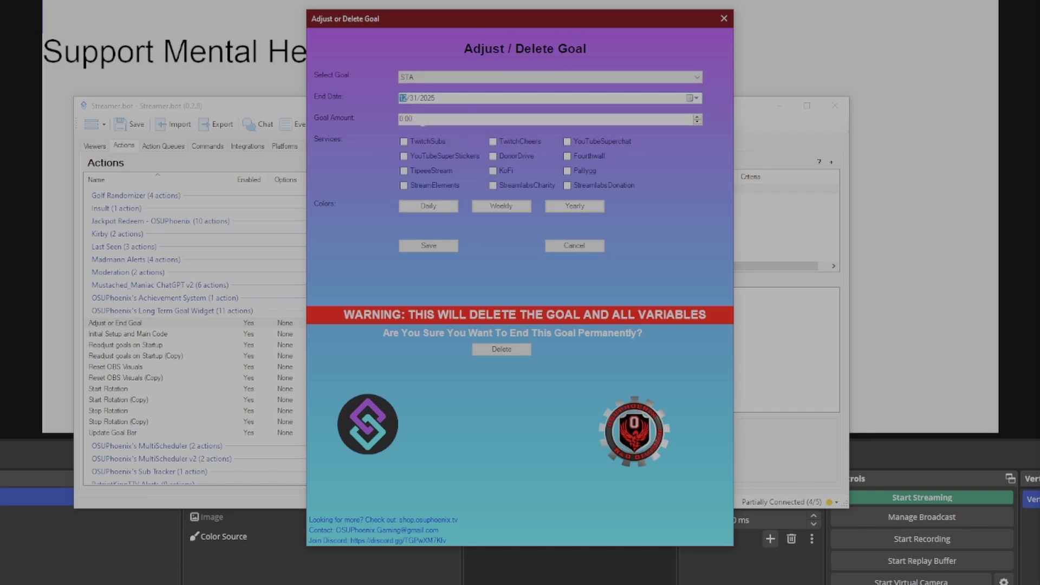
Set the goal amount to 1500.00 and enable TwitchSubs, TwitchCheers, YouTubeSuperchat, YouTubeSuperStickers, Fourthwall, TipeeeStream and StreamlabsCharity as services
left_click(402, 118)
type("150")
left_click(574, 140)
left_click(427, 157)
Choose purple for the daily colour, magenta for weekly and teal green for yearly, and save the adjusted STA goal
left_click(428, 206)
key("Return")
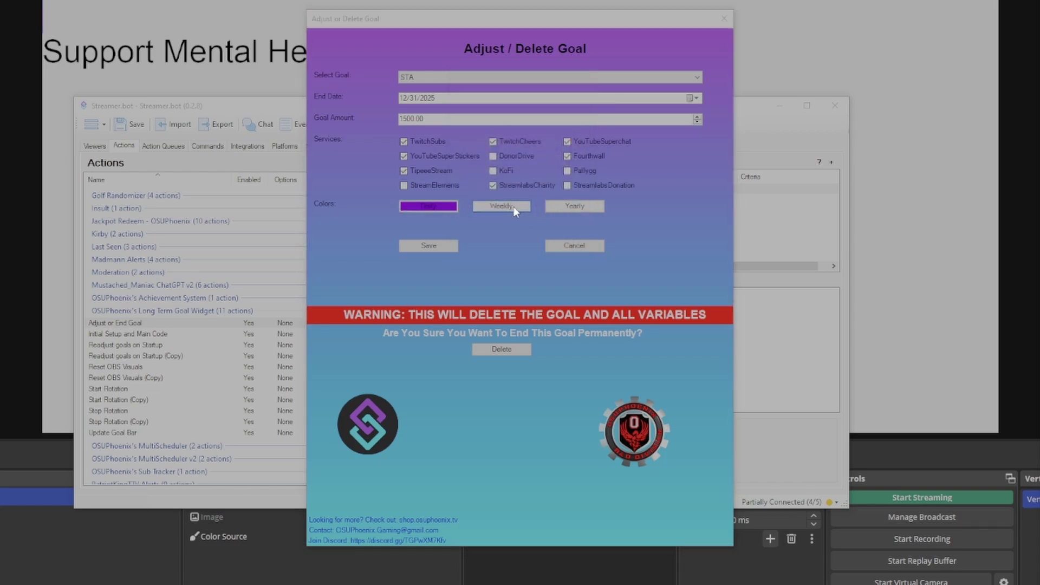
left_click(513, 206)
left_click(519, 244)
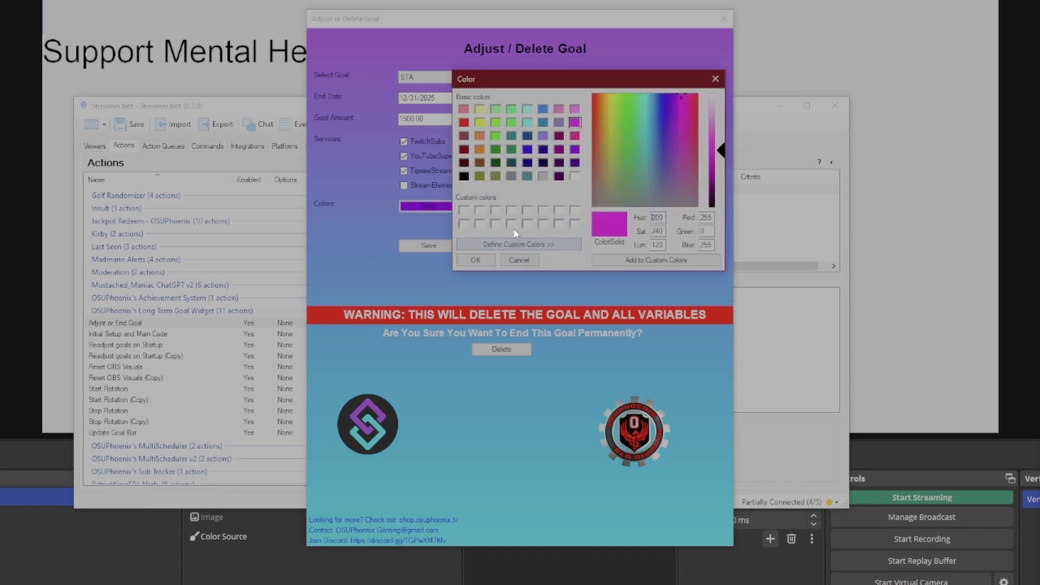
left_click(475, 259)
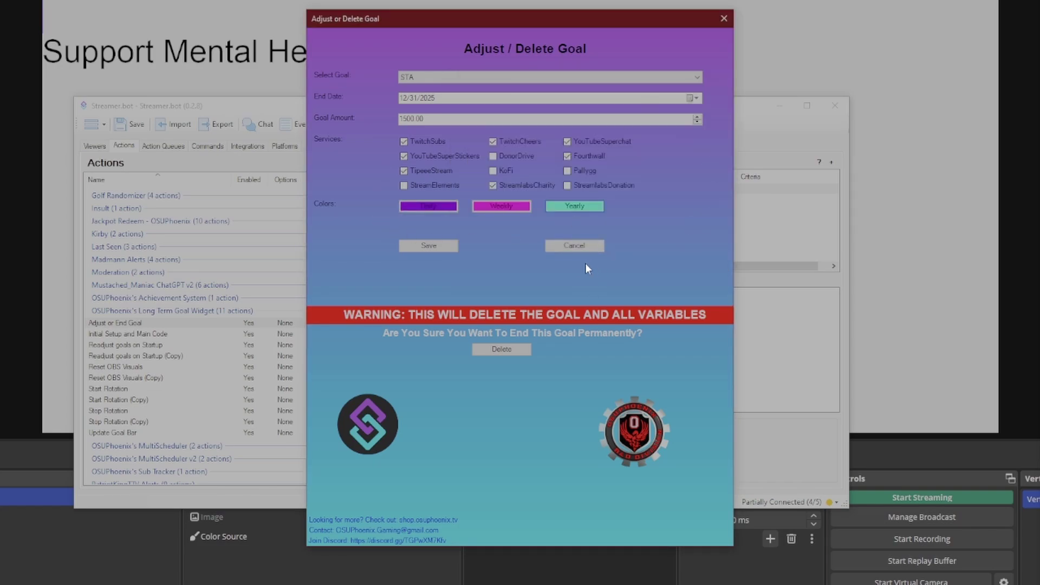
left_click(429, 245)
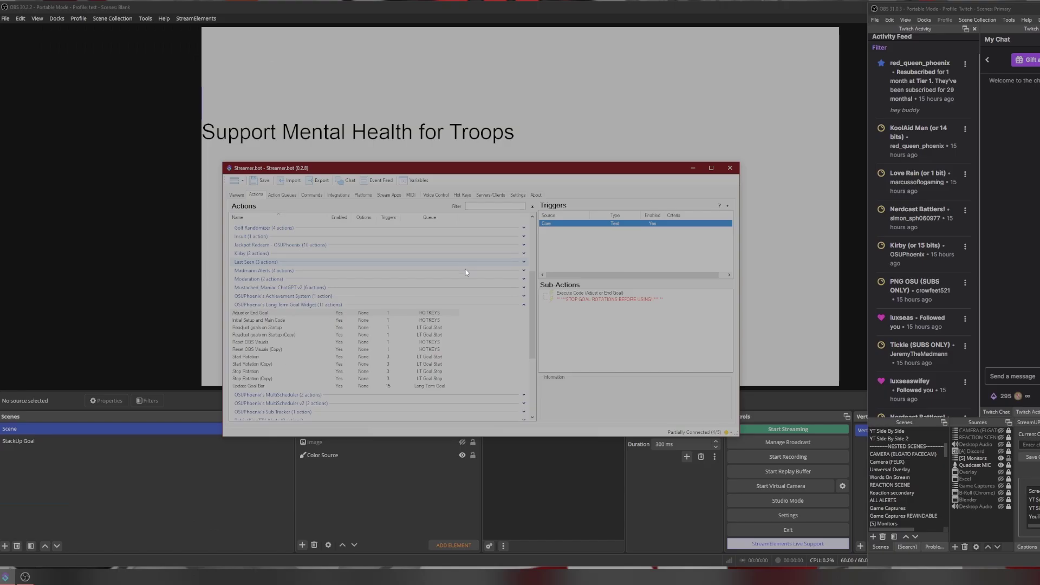
Test the Streamer.bot Started trigger of the Readjust goals on Startup (Copy) action
left_click(276, 335)
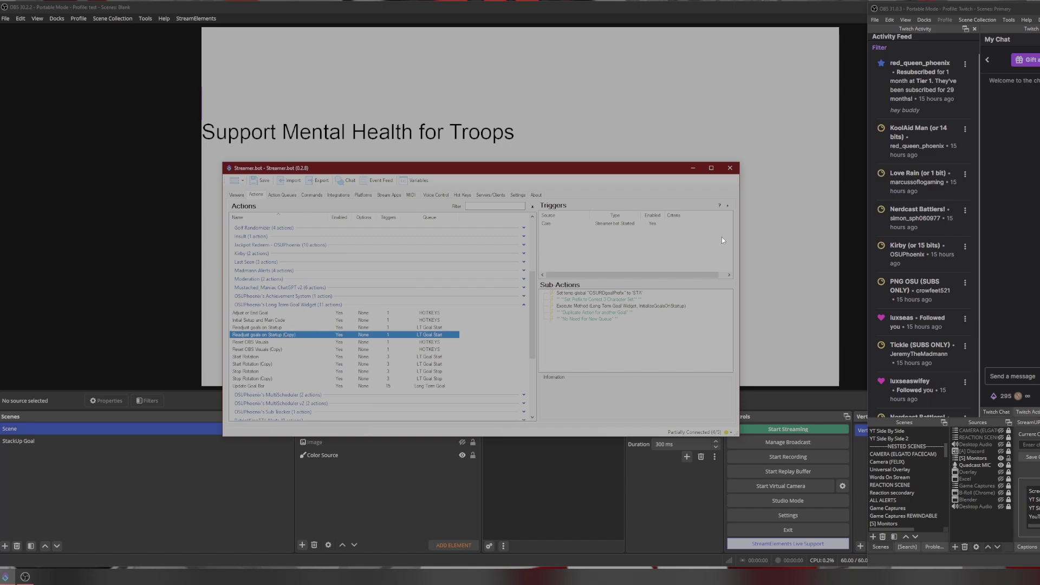
left_click(601, 229)
right_click(607, 222)
left_click(626, 227)
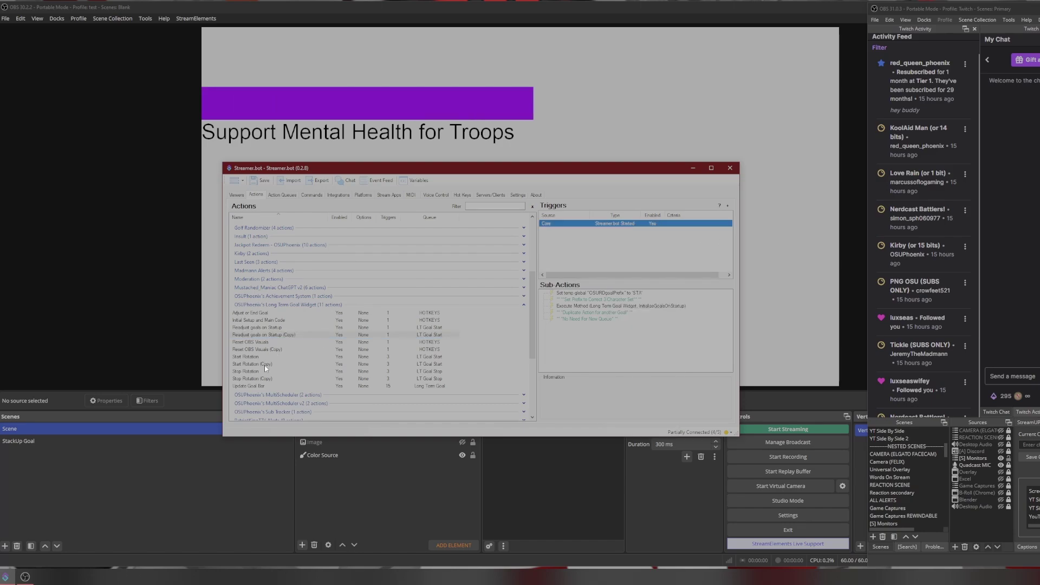
Run the Test trigger of the Start Rotation (Copy) action to start the STA goal's display rotation
left_click(266, 365)
left_click(628, 241)
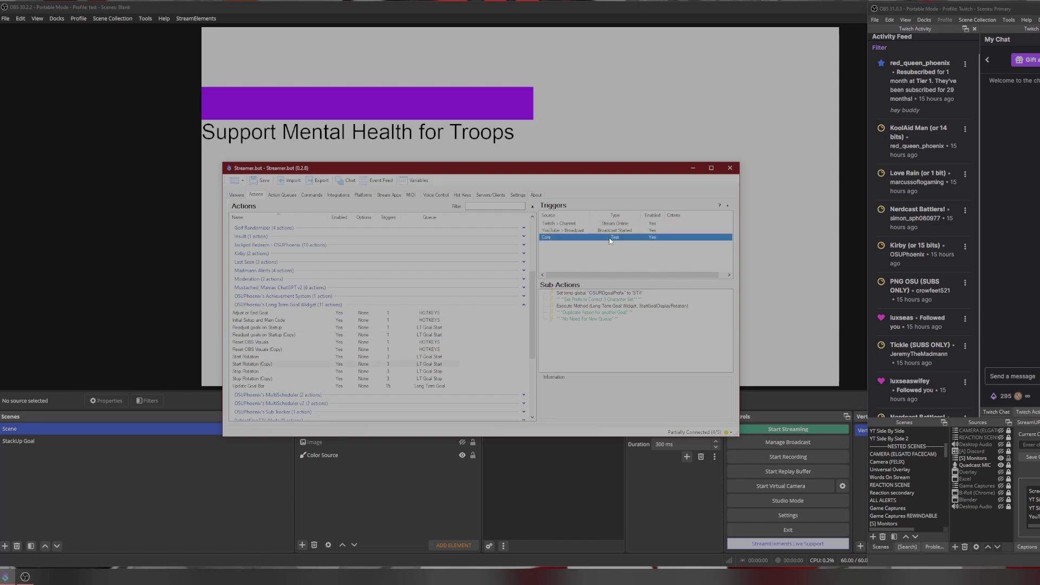
right_click(609, 238)
left_click(639, 322)
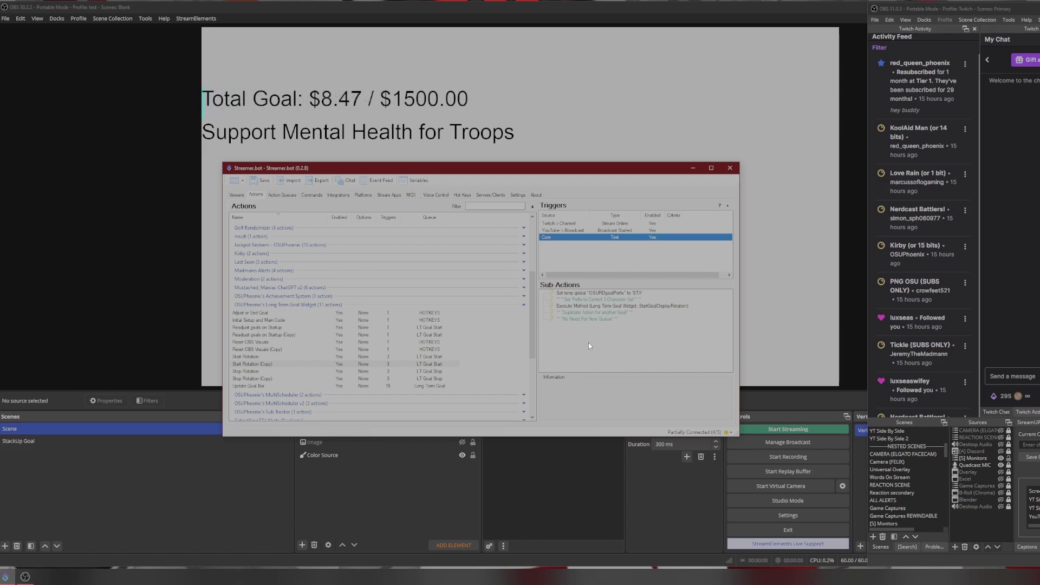
Simulate a Fourthwall donation by testing its trigger on the Update Goal Bar action
left_click(347, 386)
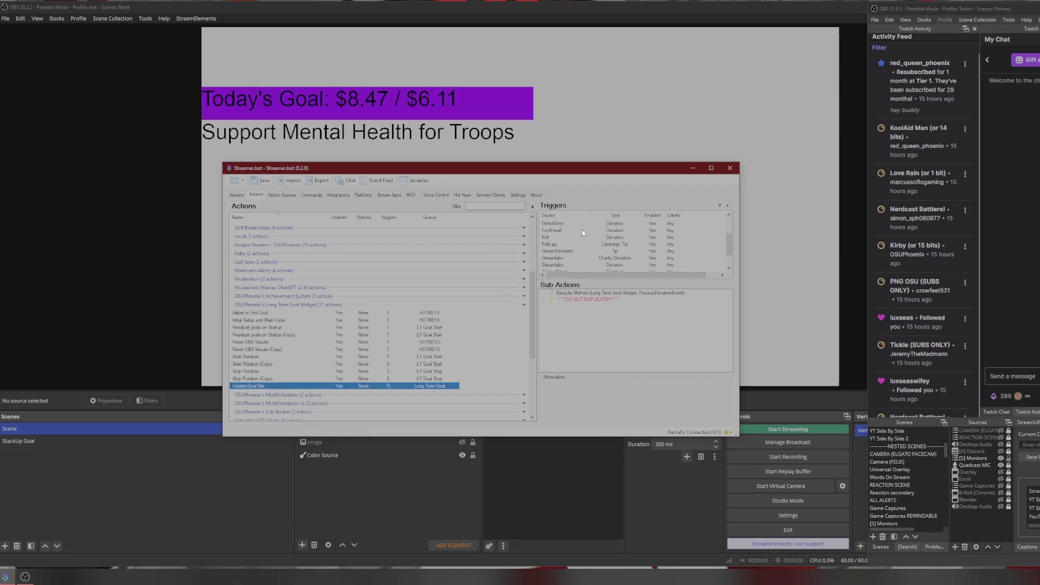
left_click(583, 232)
right_click(606, 230)
left_click(621, 236)
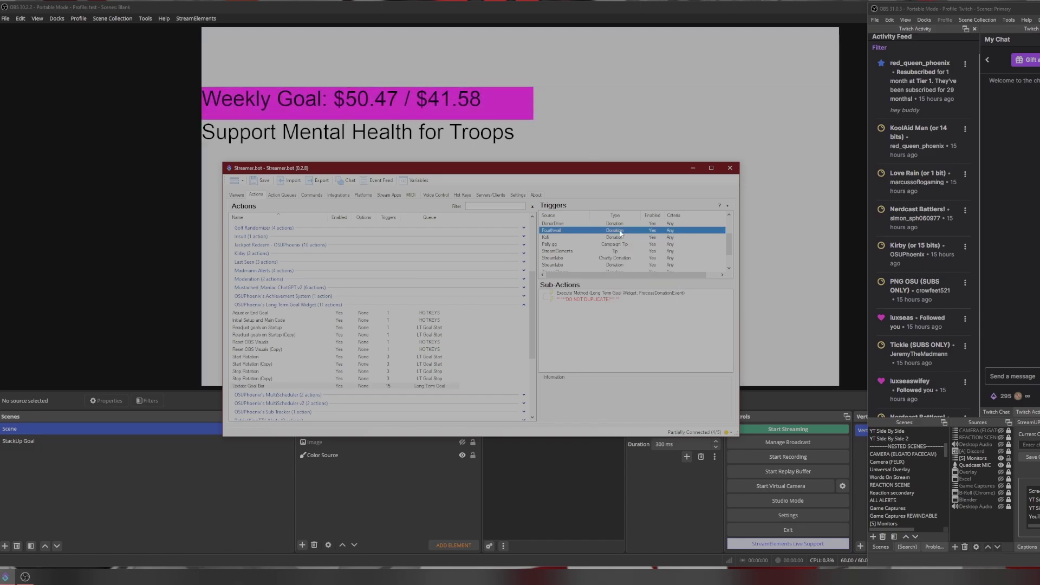